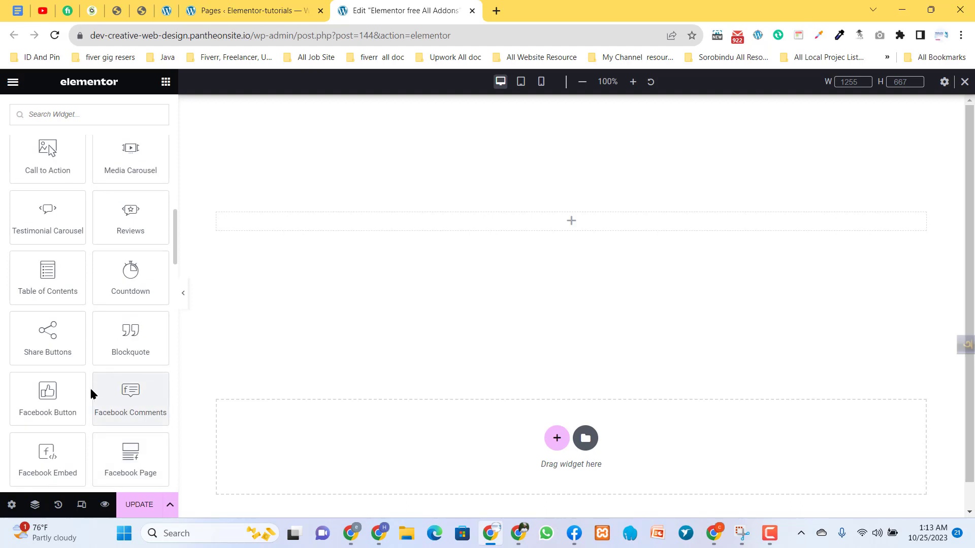
pyautogui.scroll(1, 83, 383)
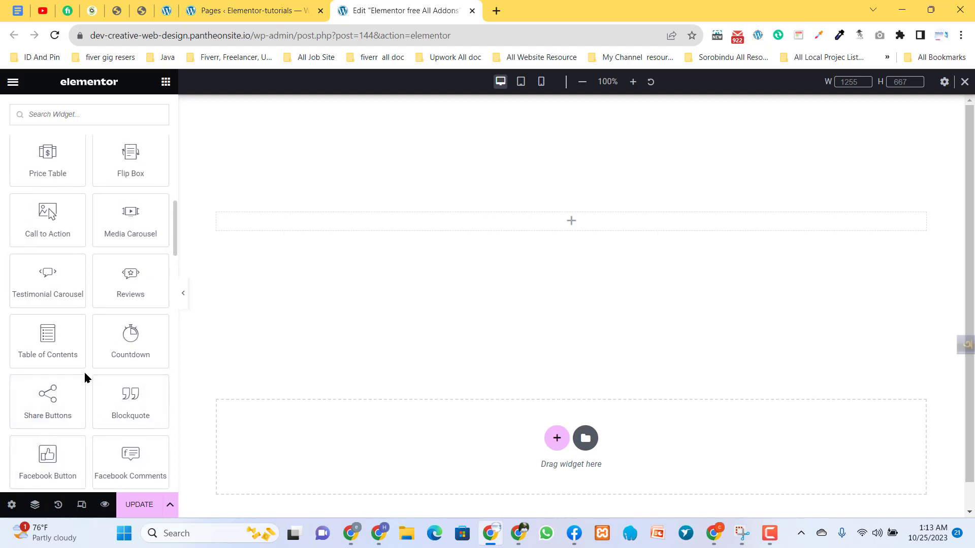
pyautogui.scroll(1, 87, 376)
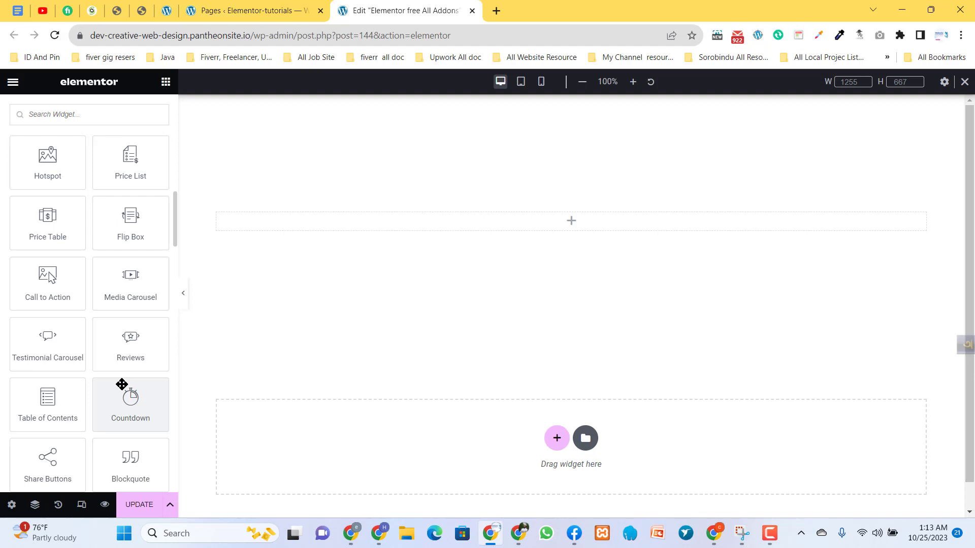
pyautogui.click(168, 9)
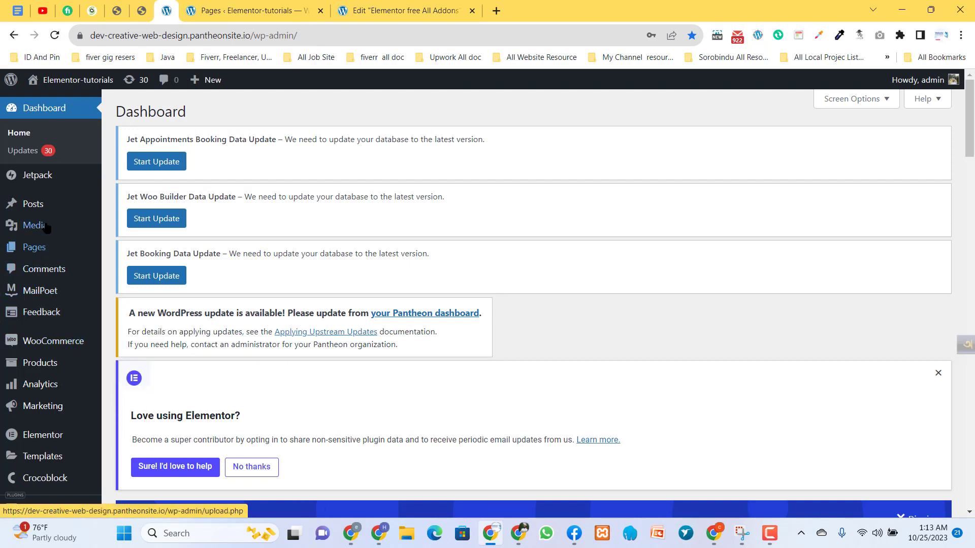
pyautogui.click(355, 14)
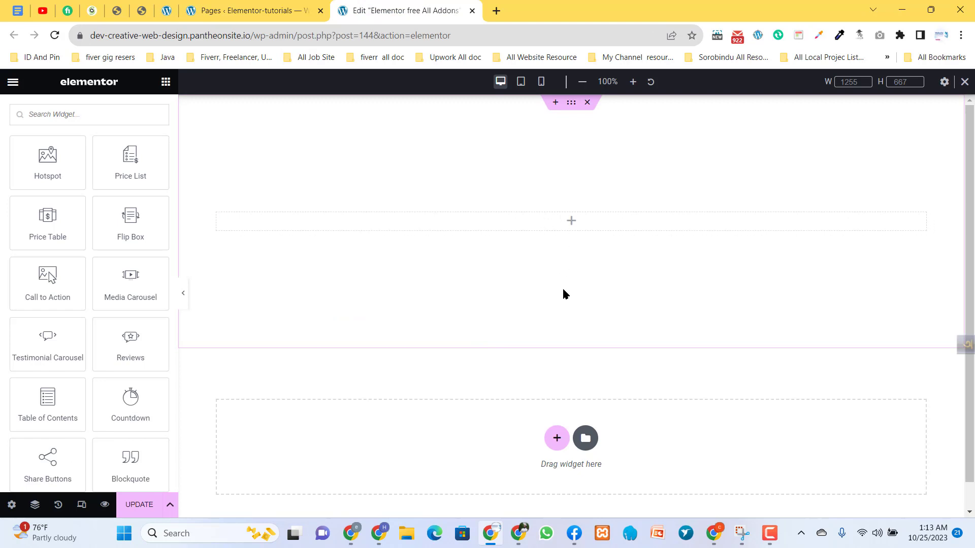
# Add a Media Carousel widget from the Pro widgets to the empty section
pyautogui.click(569, 107)
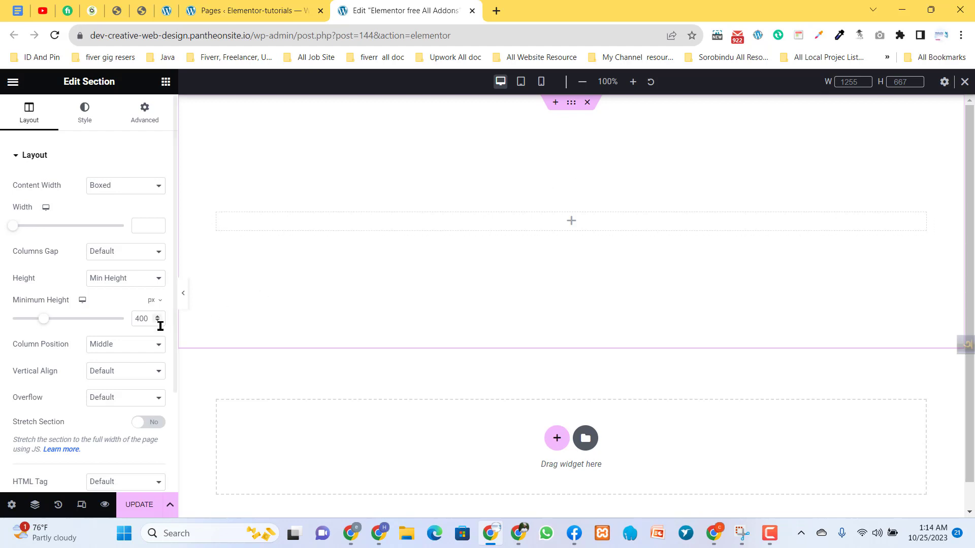
pyautogui.click(166, 83)
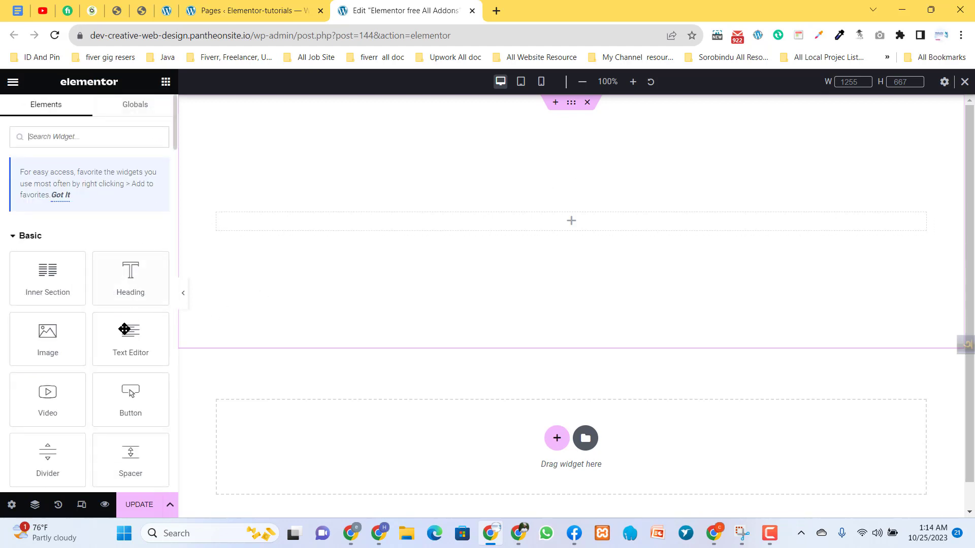
pyautogui.scroll(-5, 95, 356)
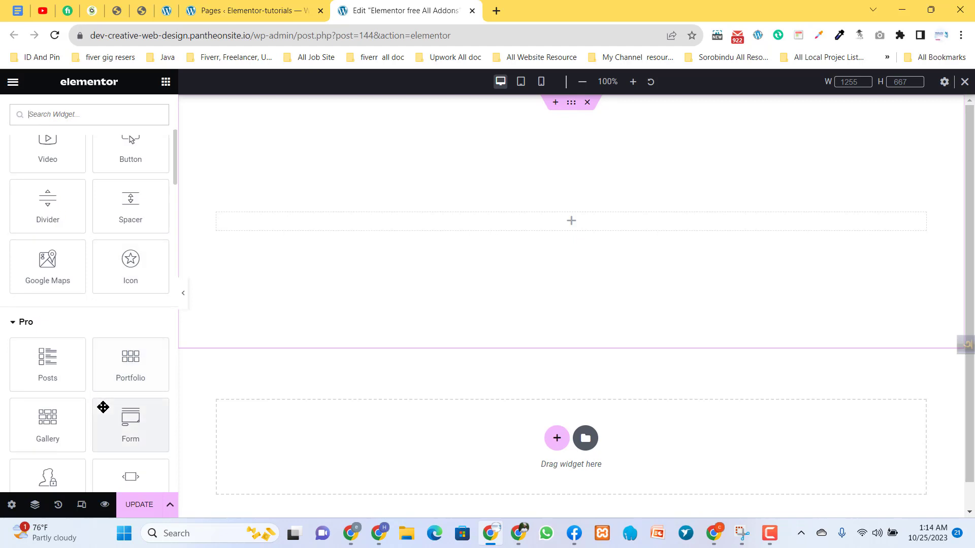
pyautogui.scroll(-1, 96, 337)
pyautogui.scroll(-1, 102, 400)
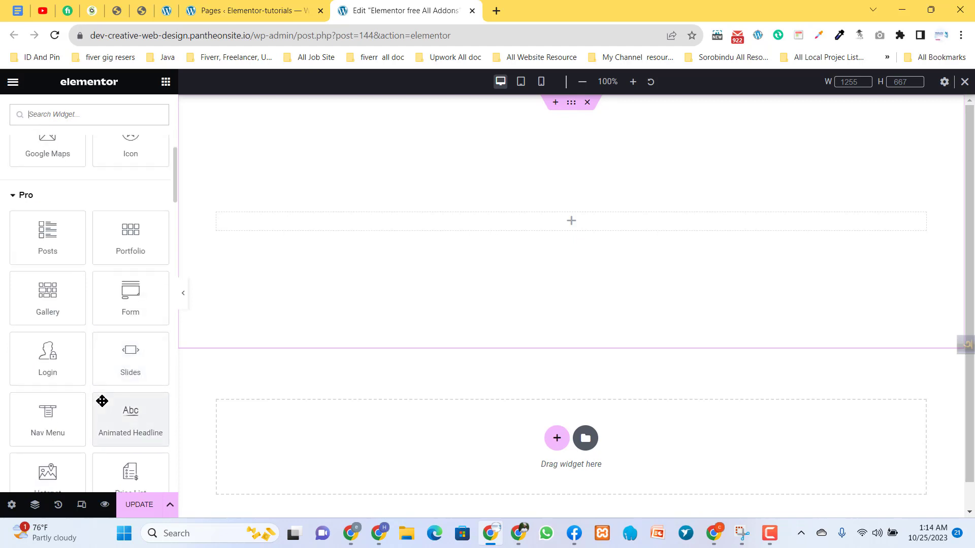
pyautogui.scroll(-1, 103, 386)
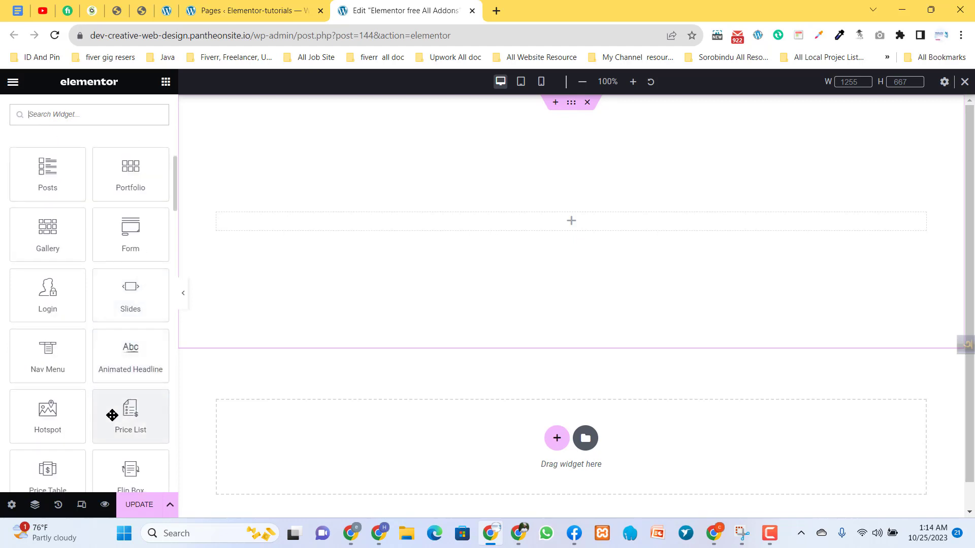
pyautogui.scroll(-1, 106, 419)
pyautogui.scroll(-2, 102, 401)
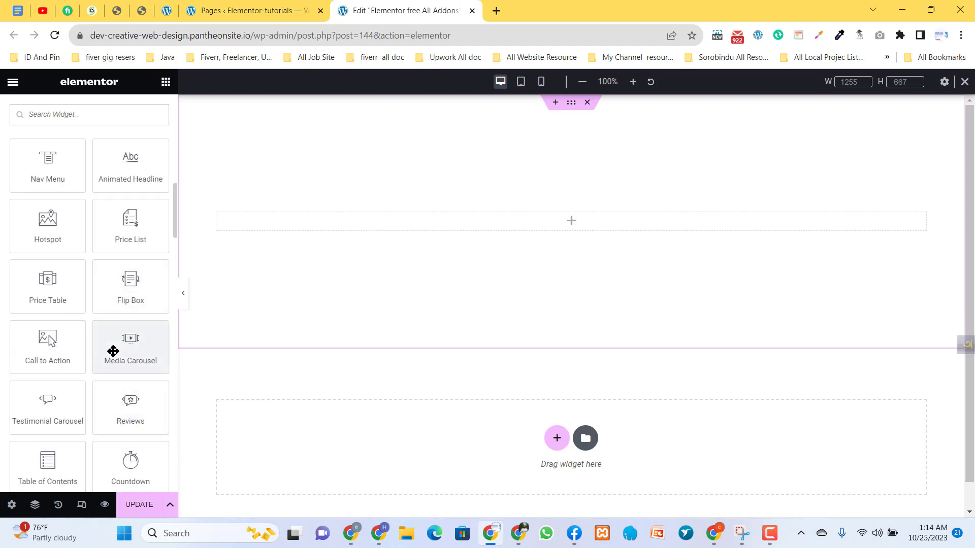
pyautogui.moveTo(114, 347); pyautogui.dragTo(401, 218)
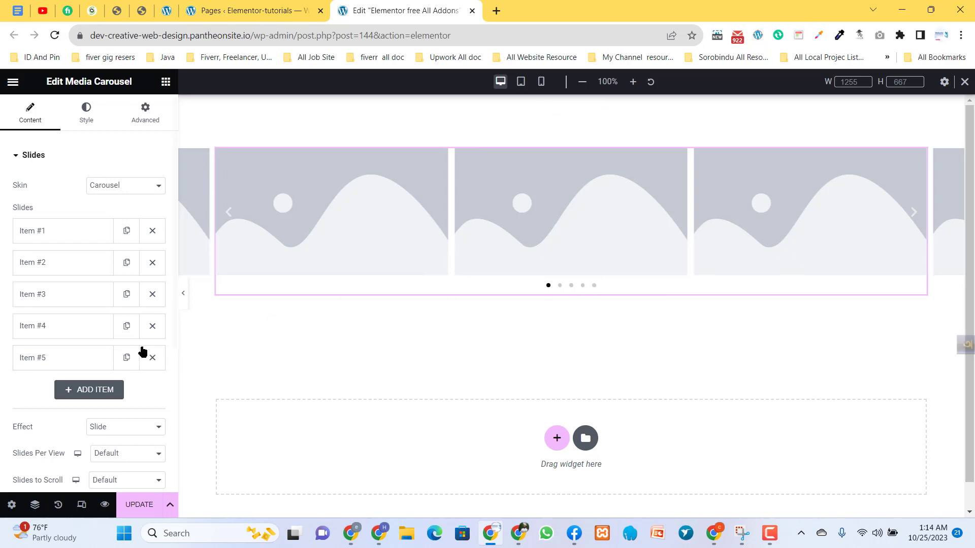
# Look through the settings of the carousel's slide items from Item #5 up to Item #1
pyautogui.click(87, 358)
pyautogui.click(83, 326)
pyautogui.click(81, 295)
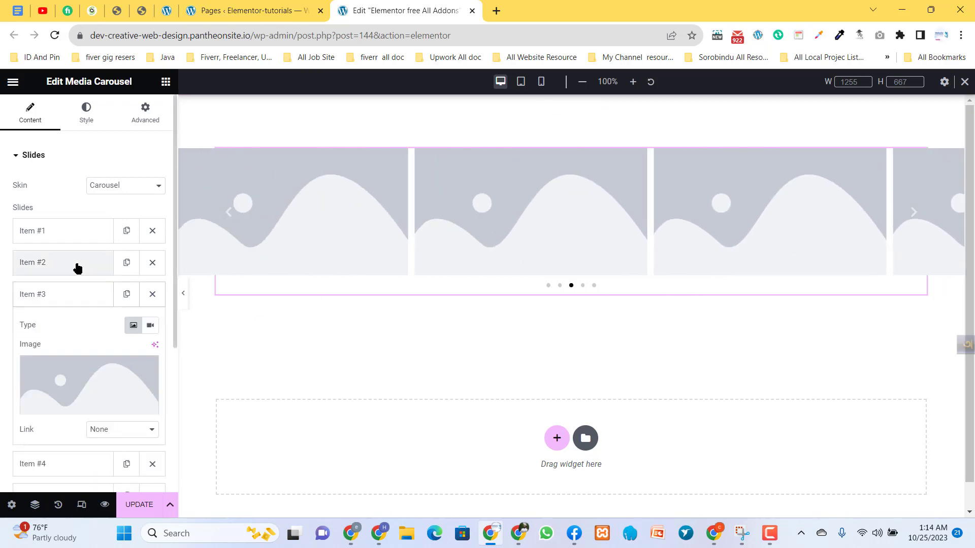
pyautogui.click(76, 263)
pyautogui.click(76, 232)
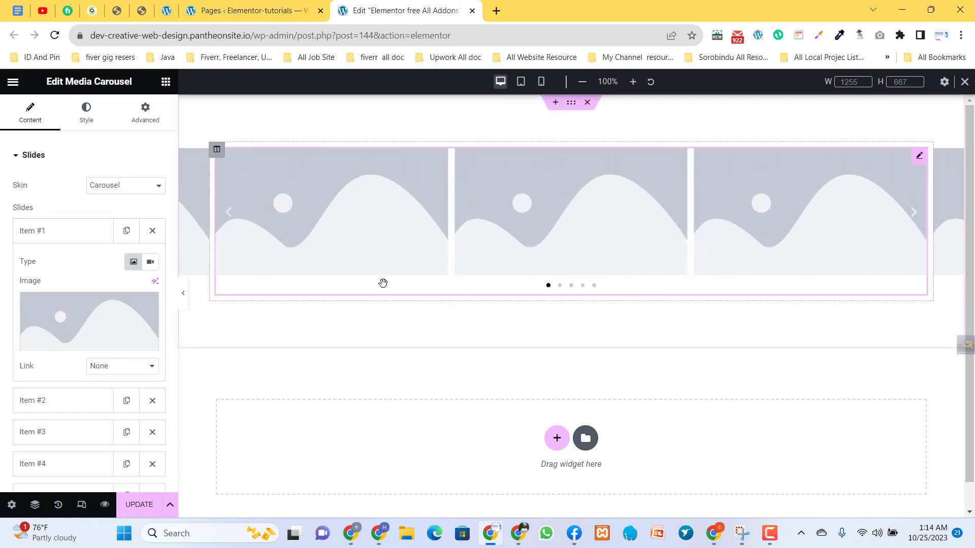
pyautogui.click(66, 231)
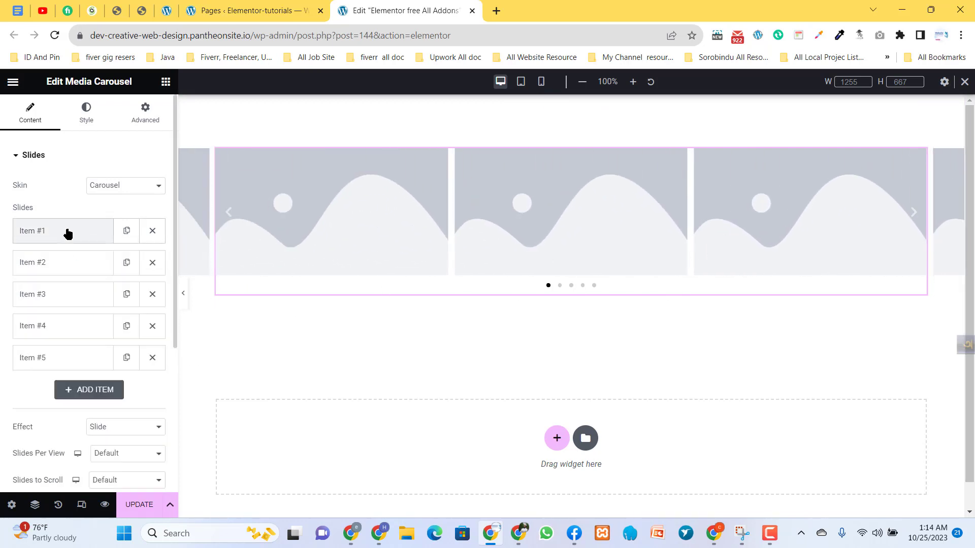
# Delete slide Items #5, #4, #3 and #2, keeping only Item #1 in the carousel
pyautogui.click(151, 358)
pyautogui.click(151, 326)
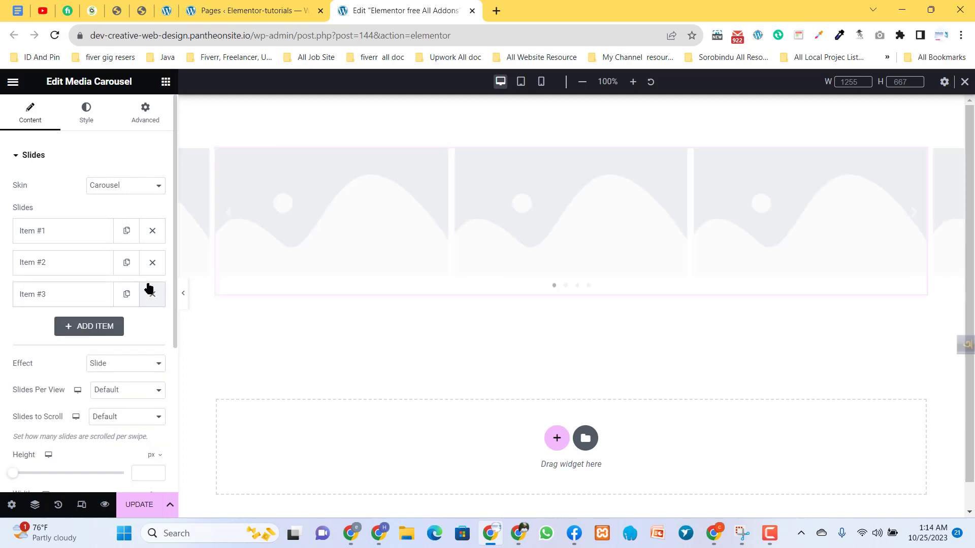
pyautogui.click(152, 295)
pyautogui.click(150, 274)
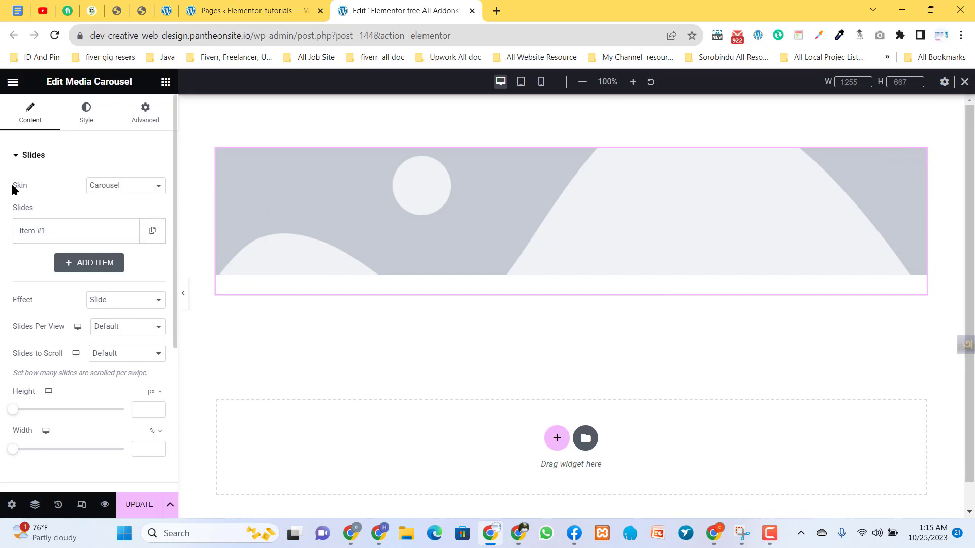
# Try the Slideshow skin on the media carousel and return it to the Carousel skin
pyautogui.click(98, 187)
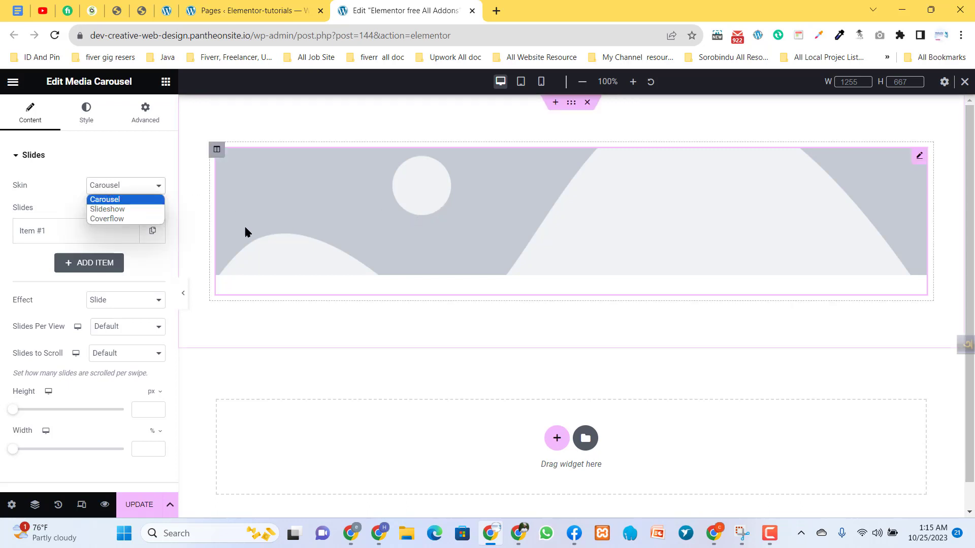
pyautogui.click(116, 209)
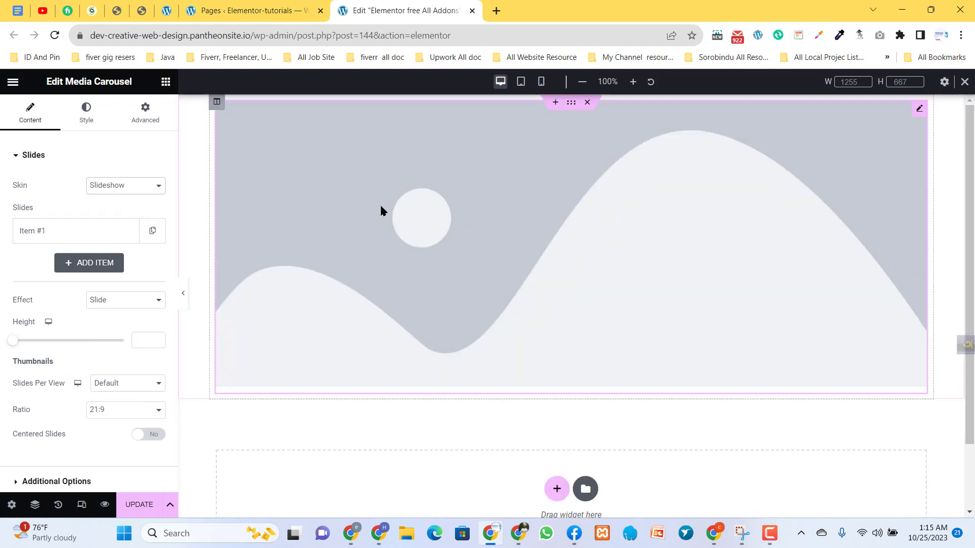
pyautogui.click(121, 191)
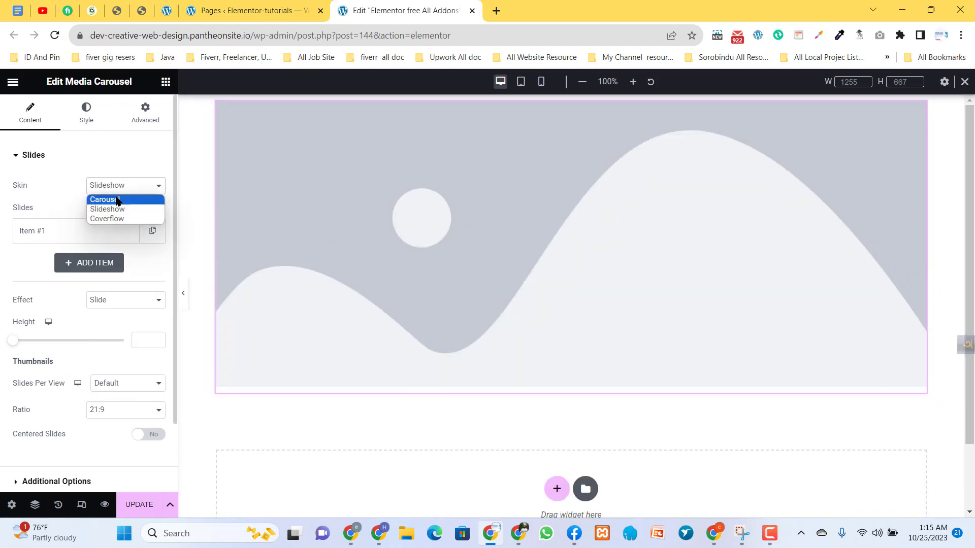
pyautogui.click(115, 199)
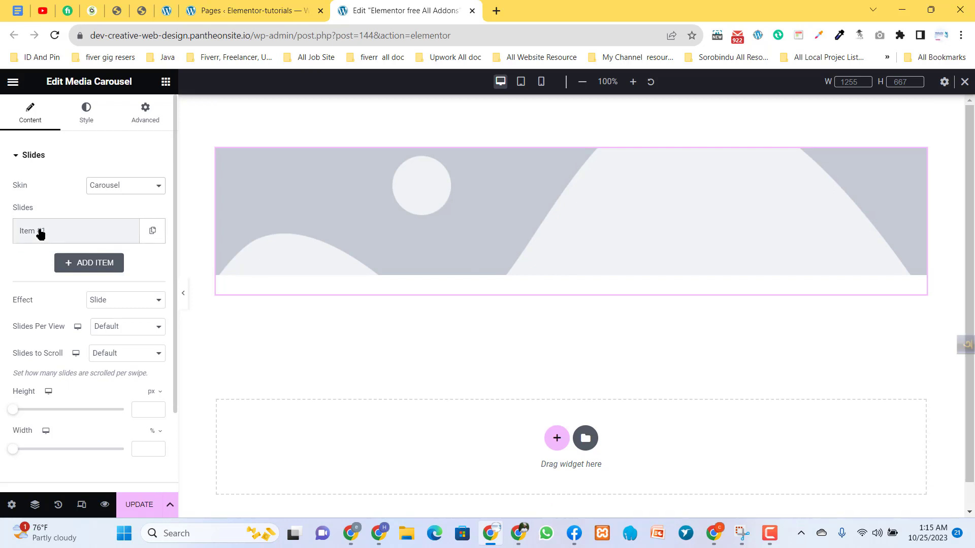
# Set Item #1's image to the white BMW picture 5xmhlTfw-1.png from the media library
pyautogui.click(69, 235)
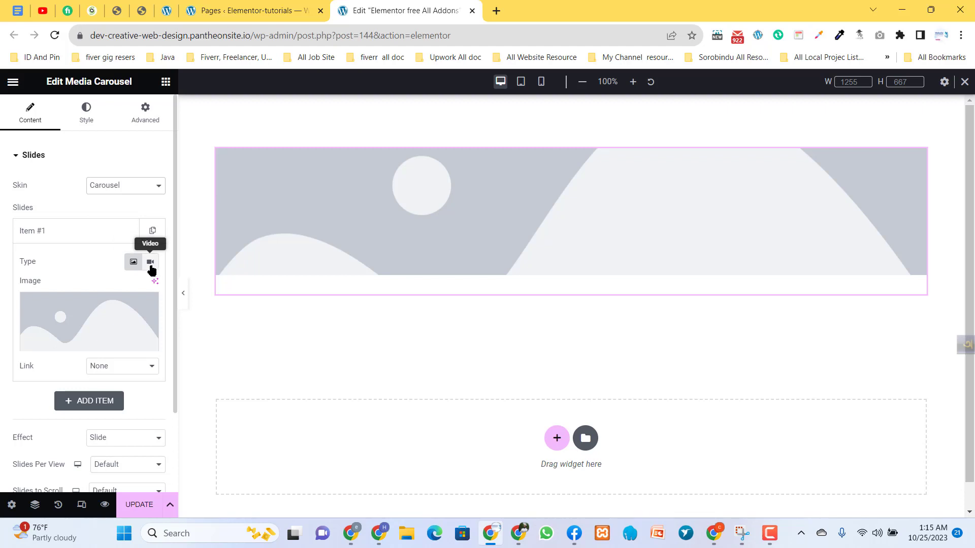
pyautogui.click(92, 344)
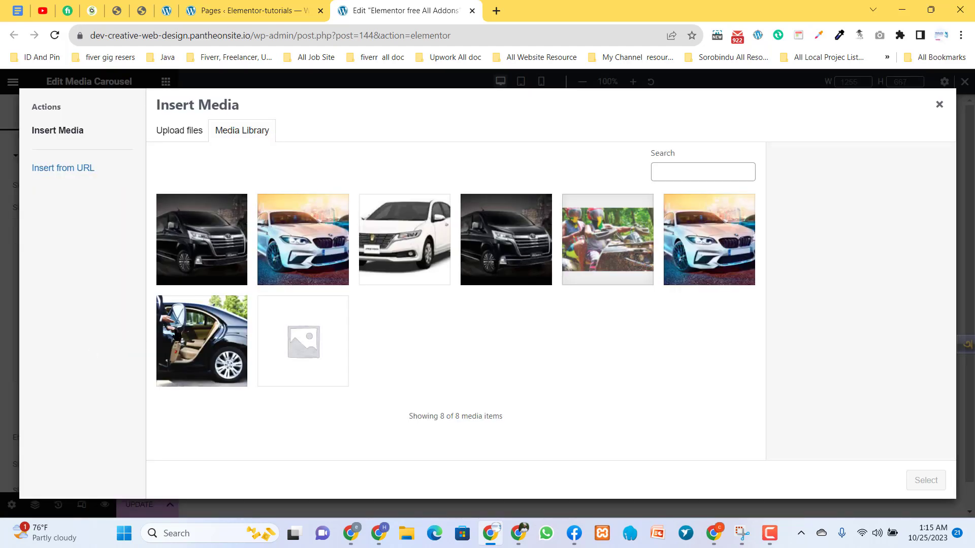
pyautogui.click(320, 250)
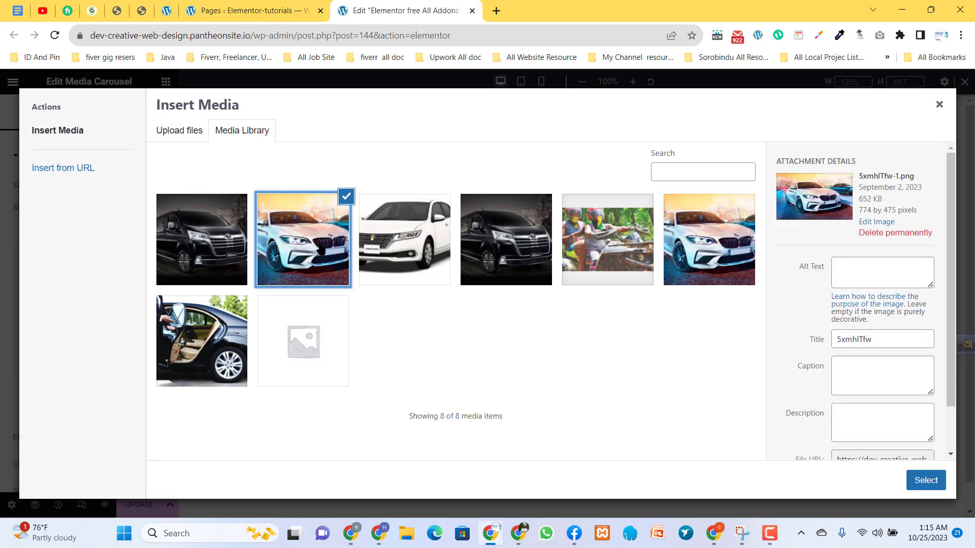
pyautogui.click(923, 485)
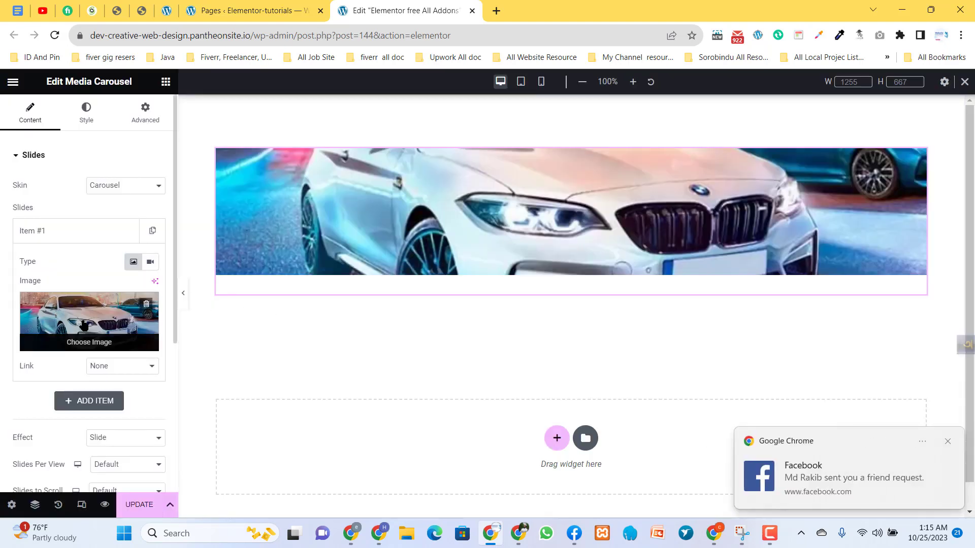
pyautogui.click(948, 442)
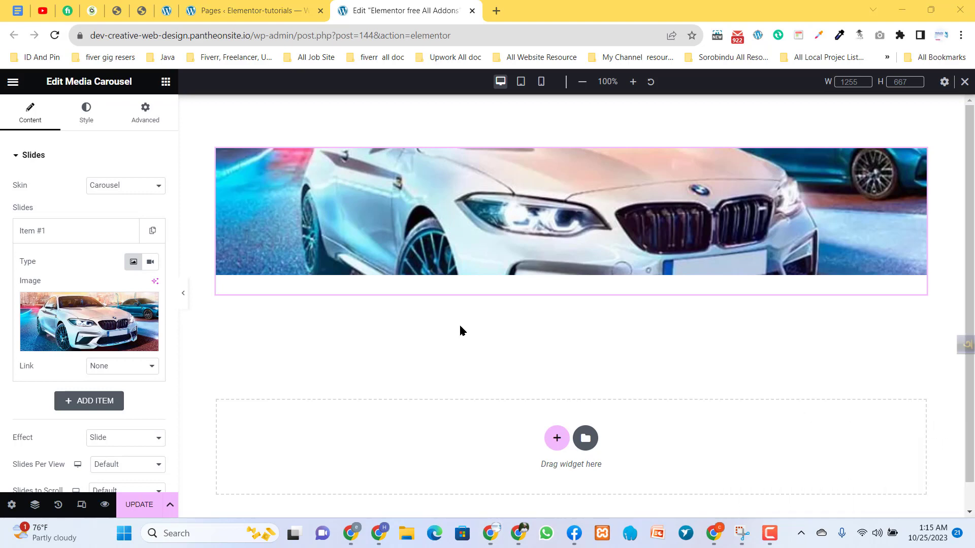
# Review Item #1's link options, and try its Video type before restoring the Image type
pyautogui.click(107, 372)
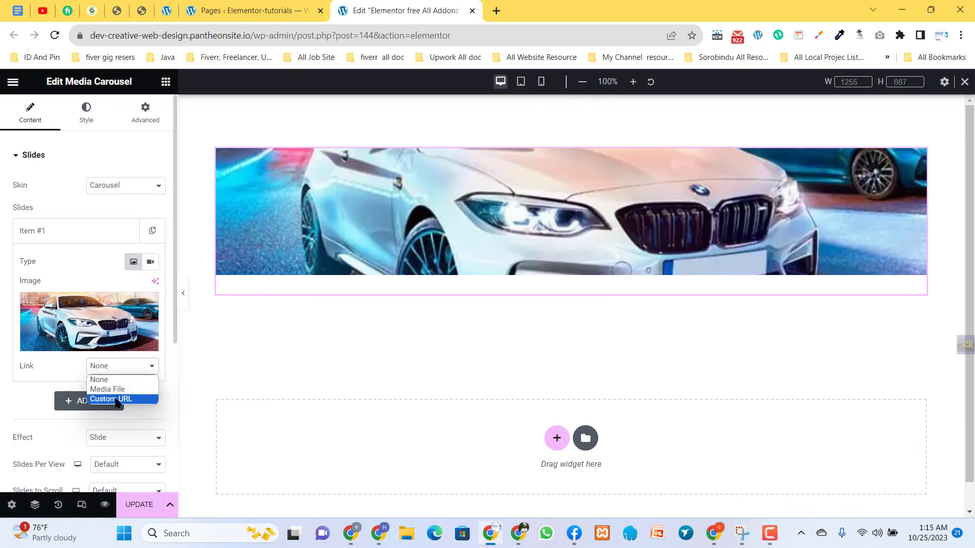
pyautogui.click(22, 392)
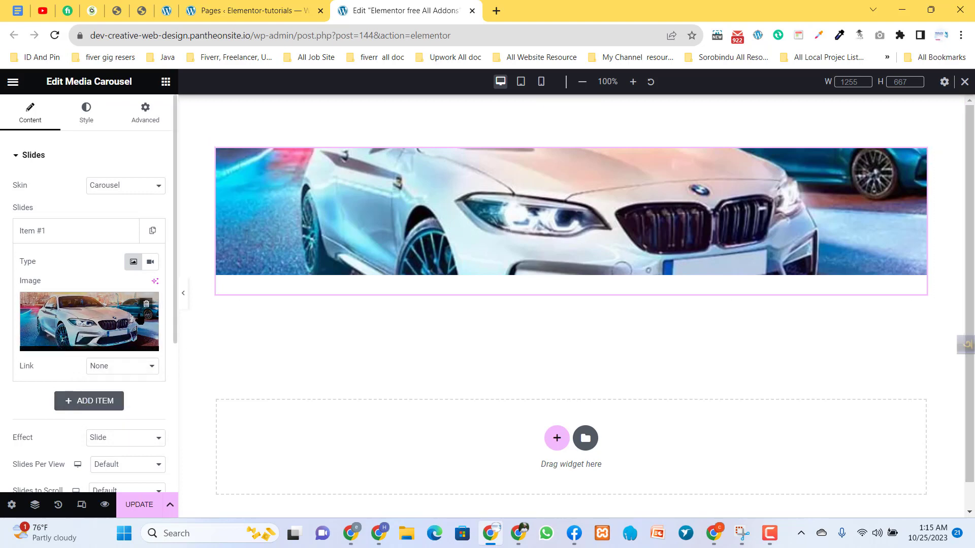
pyautogui.click(151, 262)
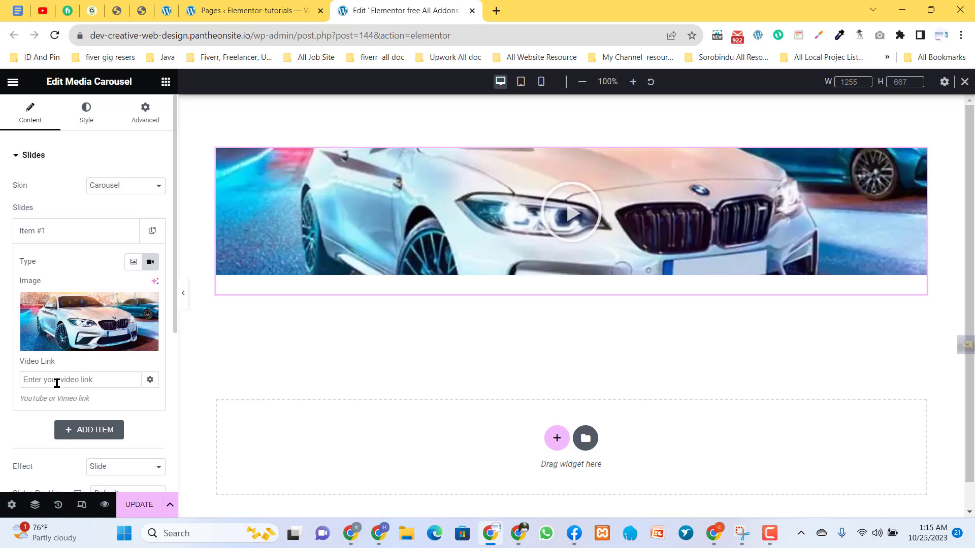
pyautogui.click(54, 382)
pyautogui.click(133, 263)
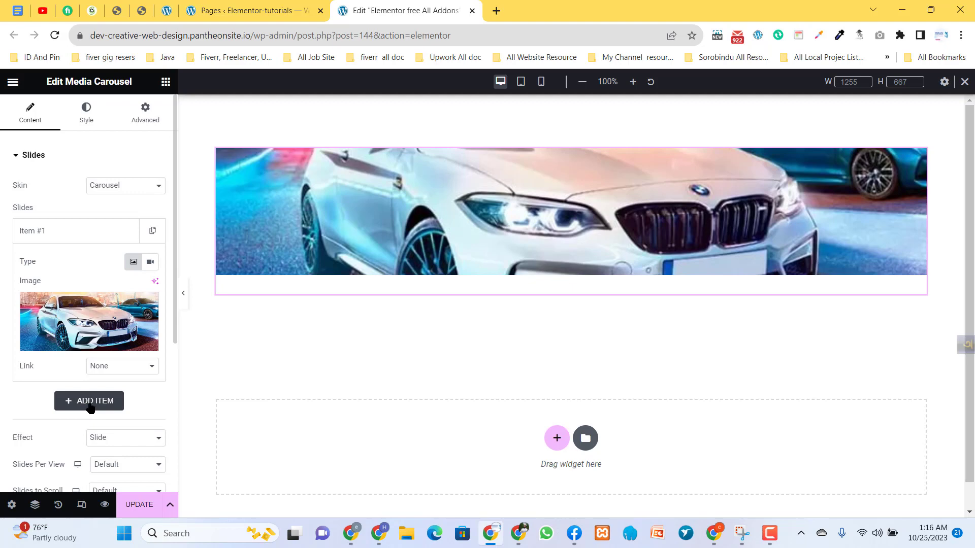
# Collapse Item #1, duplicate it and remove the copy
pyautogui.click(101, 238)
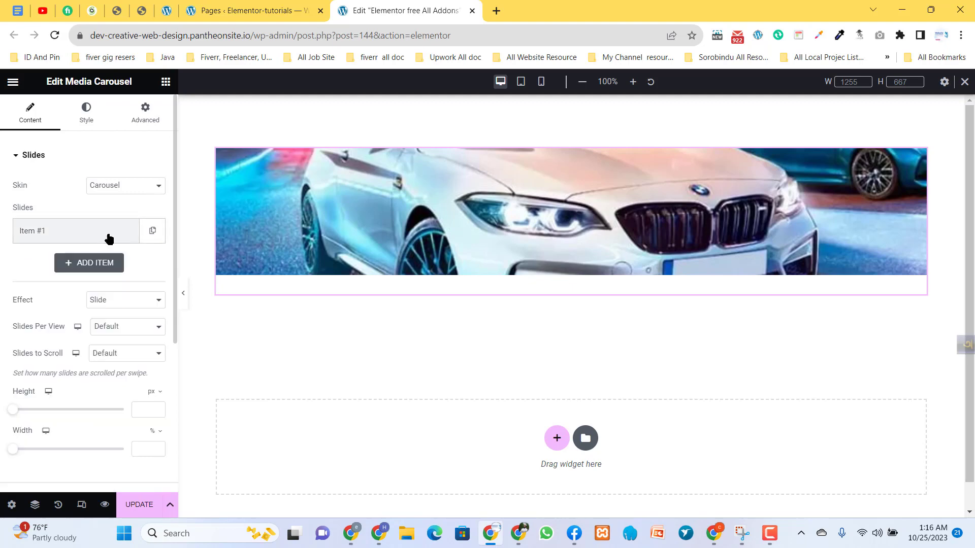
pyautogui.click(152, 229)
pyautogui.click(150, 260)
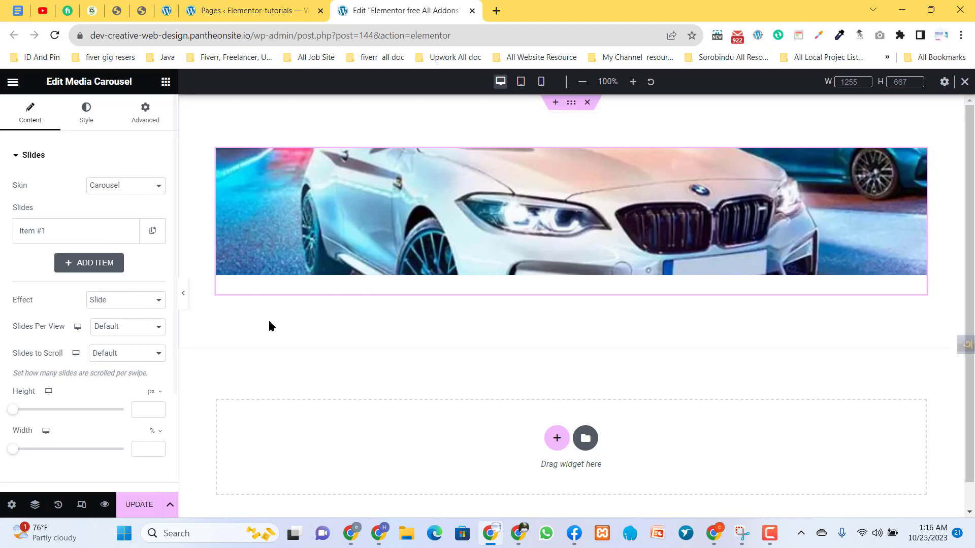
# Try the Fade and Cube transition effects on the carousel and return the effect to Slide
pyautogui.click(97, 304)
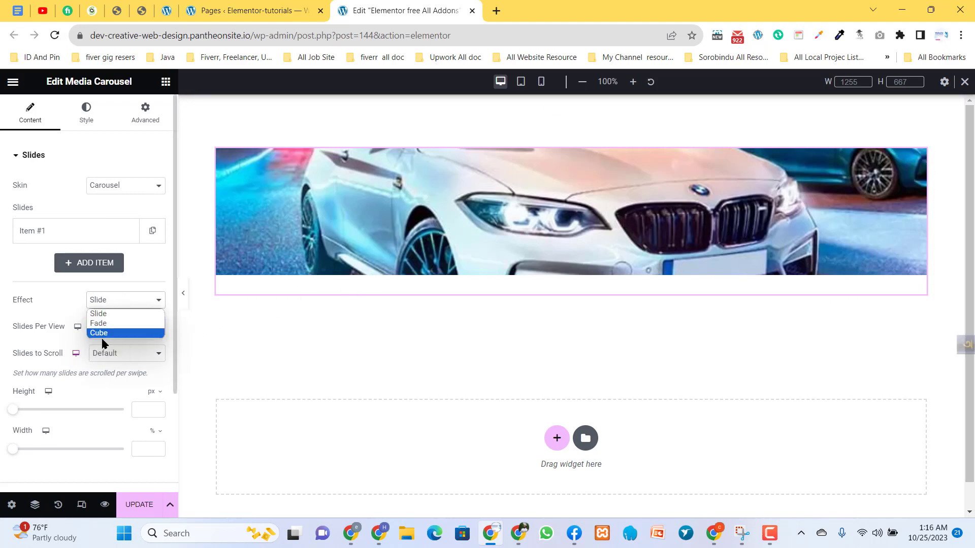
pyautogui.click(102, 324)
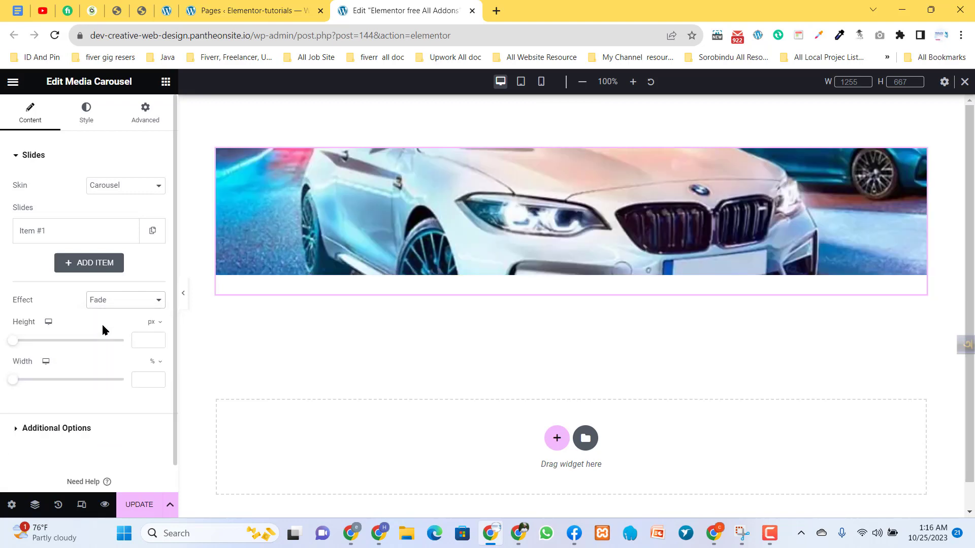
pyautogui.click(112, 300)
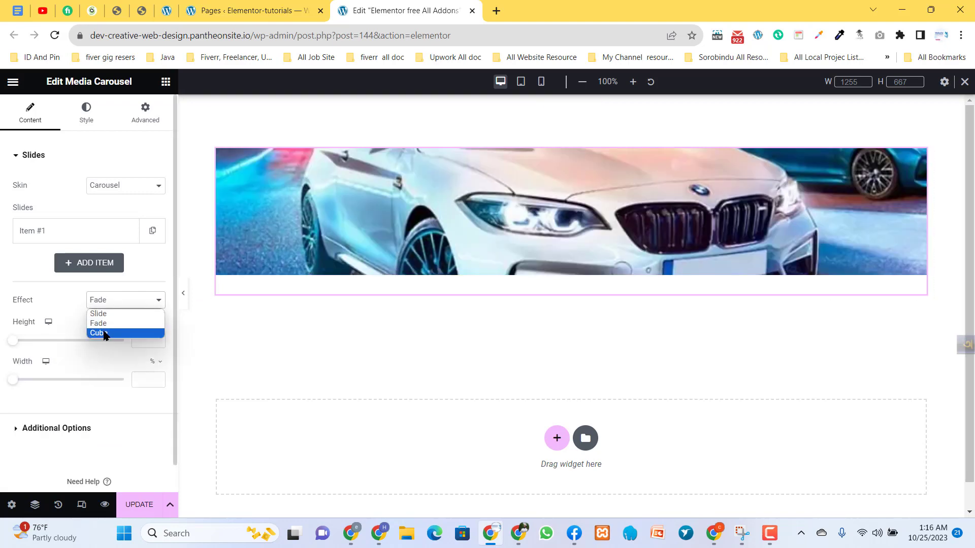
pyautogui.click(103, 331)
pyautogui.click(136, 312)
pyautogui.click(103, 313)
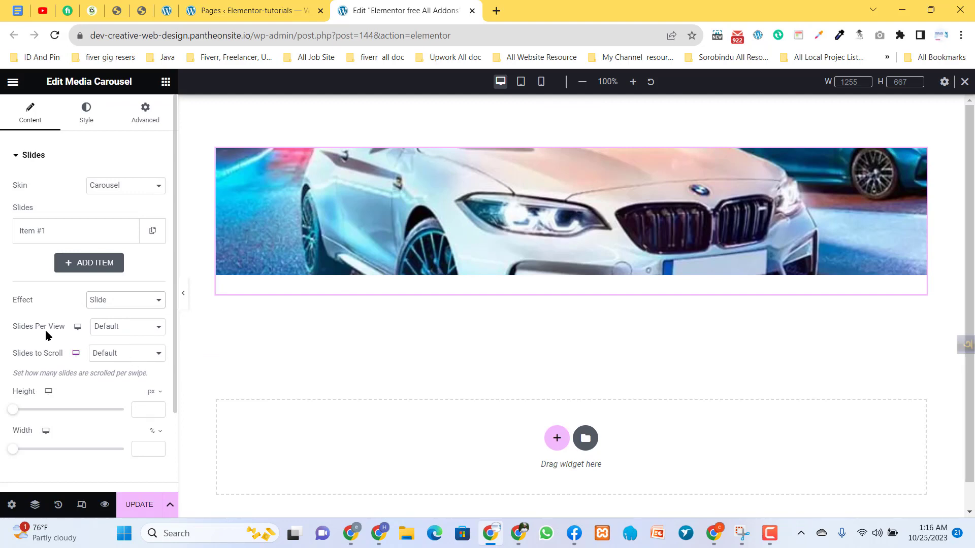
# Try showing 5 slides per view in the carousel, and return the setting to Default
pyautogui.click(124, 333)
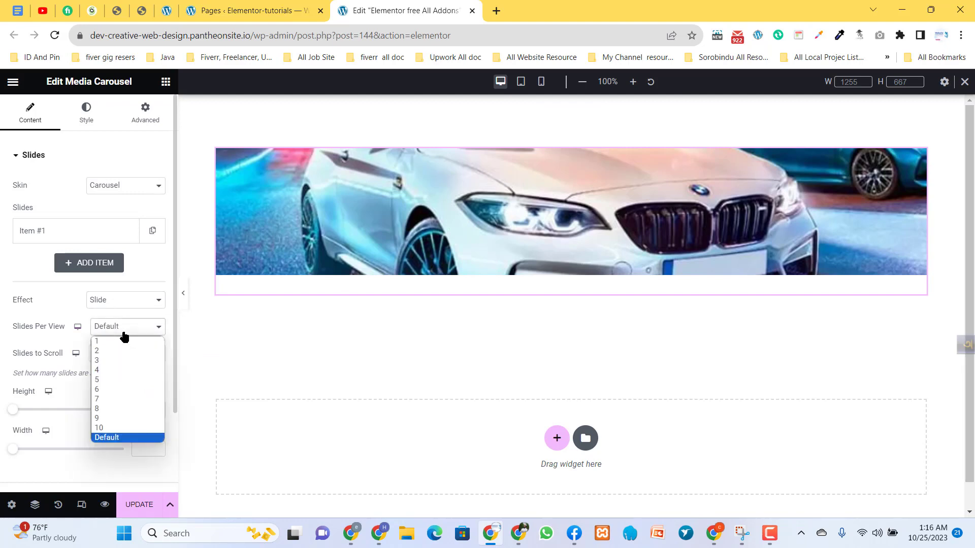
pyautogui.click(227, 337)
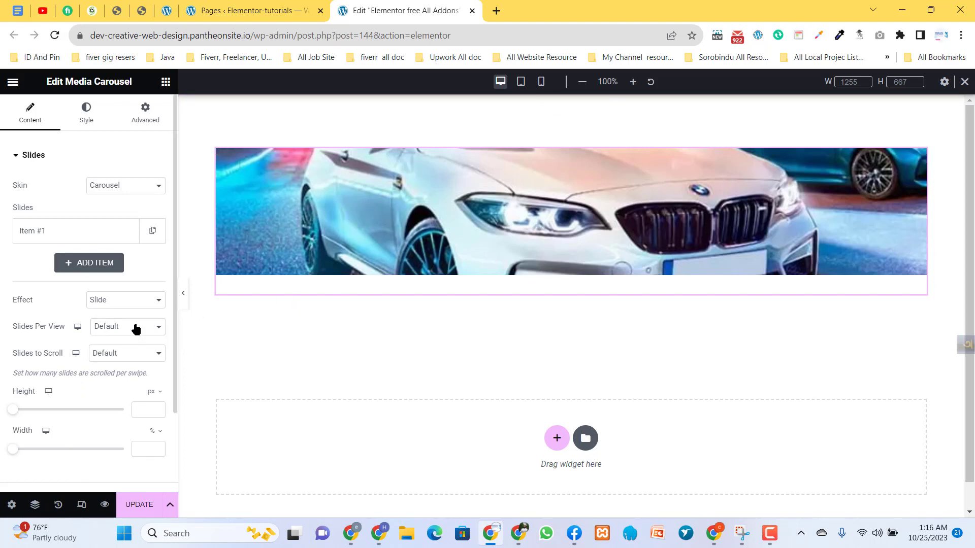
pyautogui.click(130, 330)
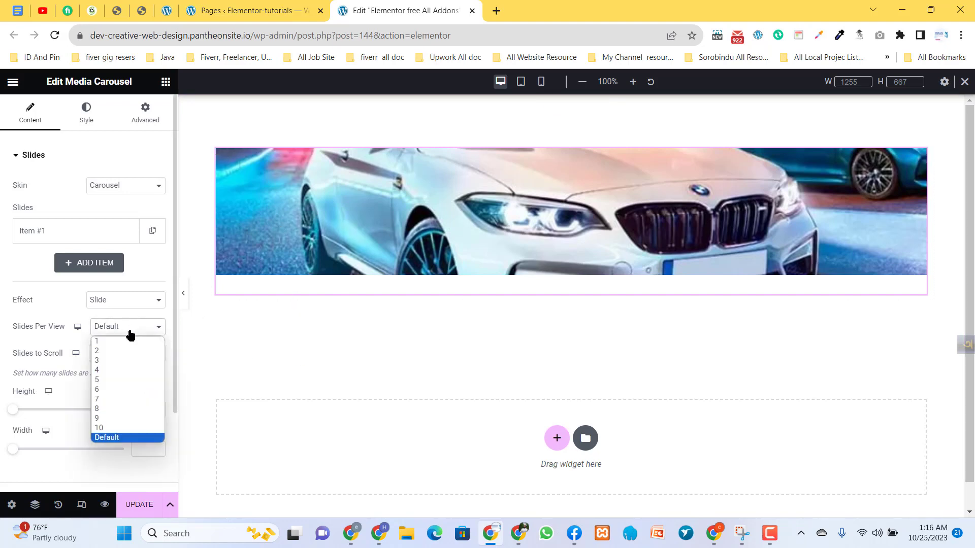
pyautogui.click(101, 379)
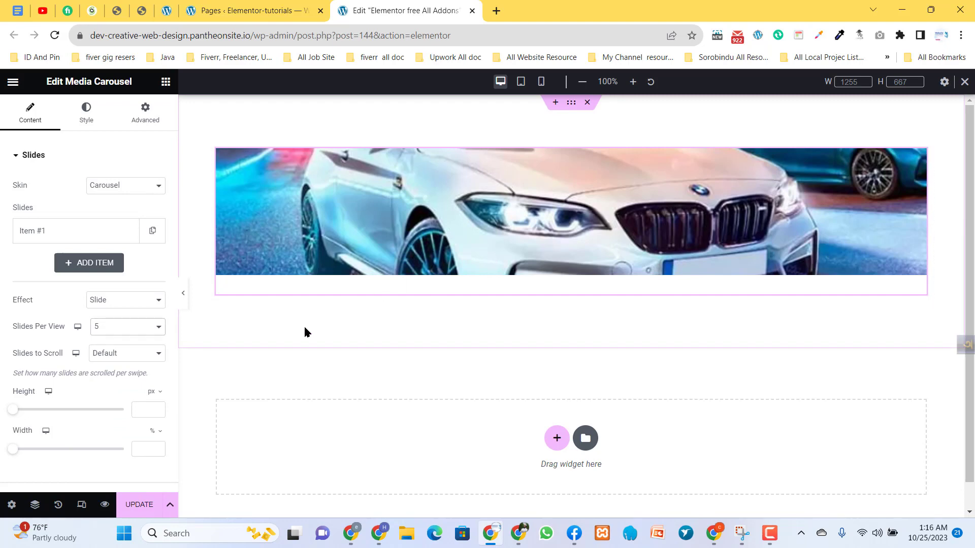
pyautogui.click(105, 327)
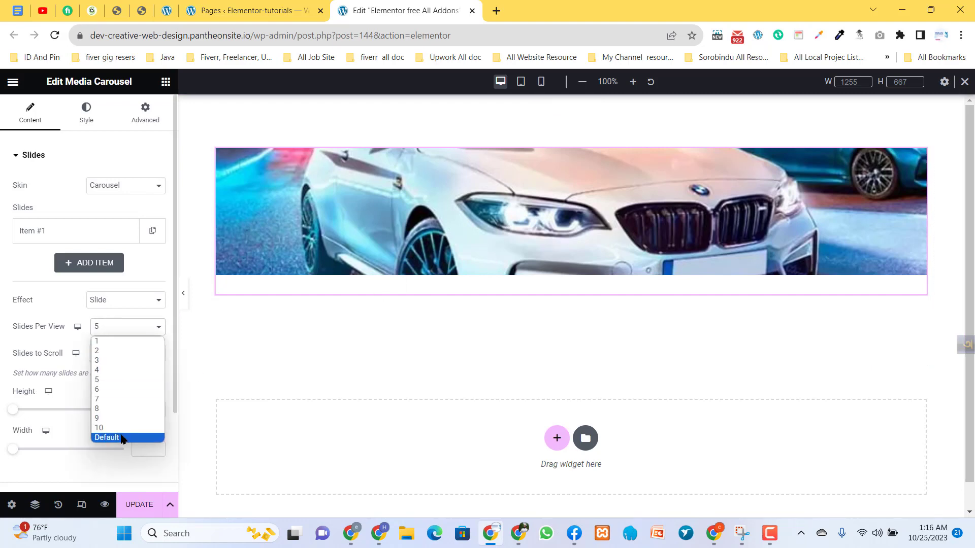
pyautogui.click(122, 437)
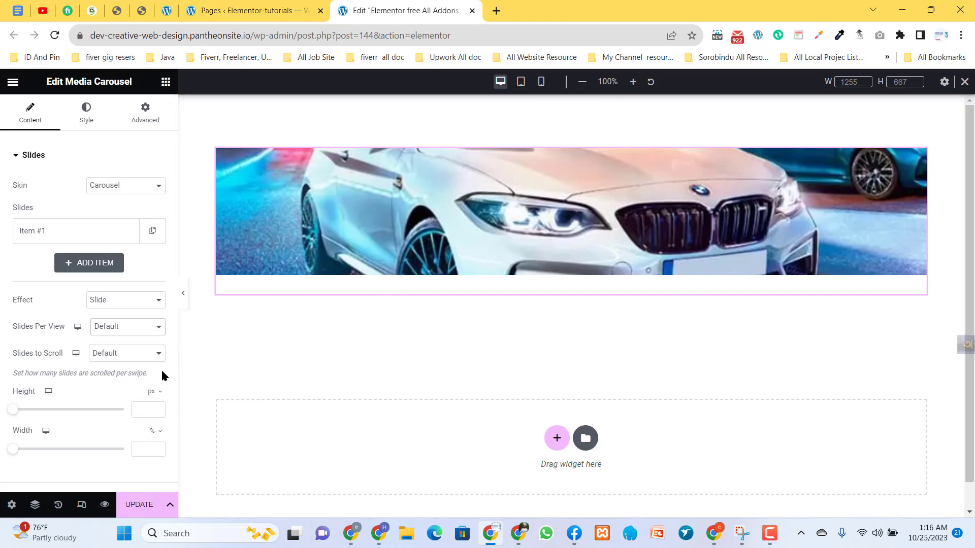
# Review the available Slides to Scroll values and keep the Default option
pyautogui.click(131, 354)
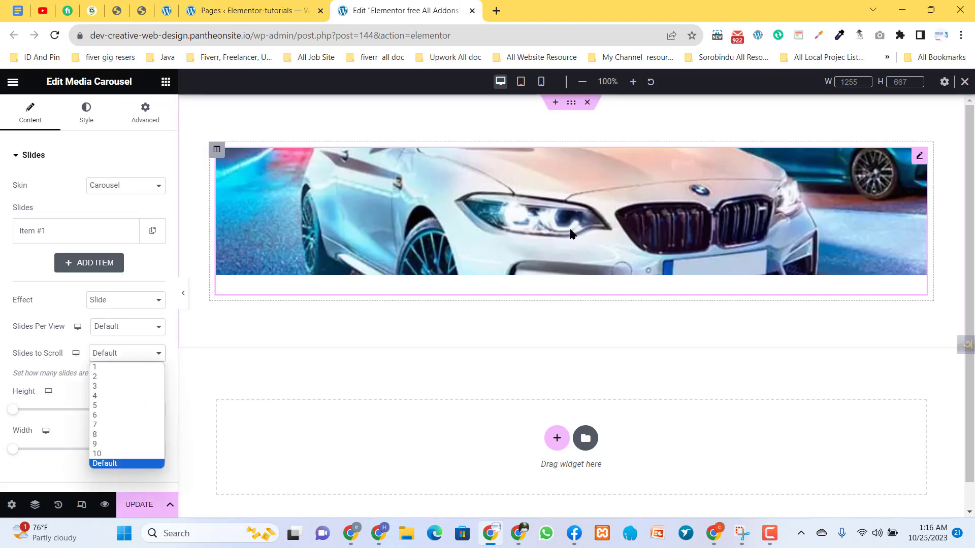
pyautogui.click(644, 308)
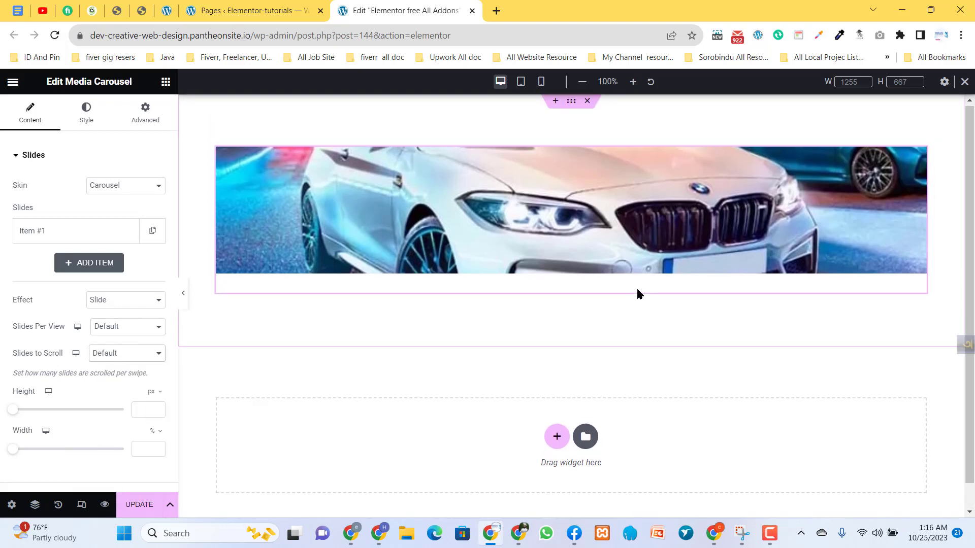
pyautogui.click(108, 355)
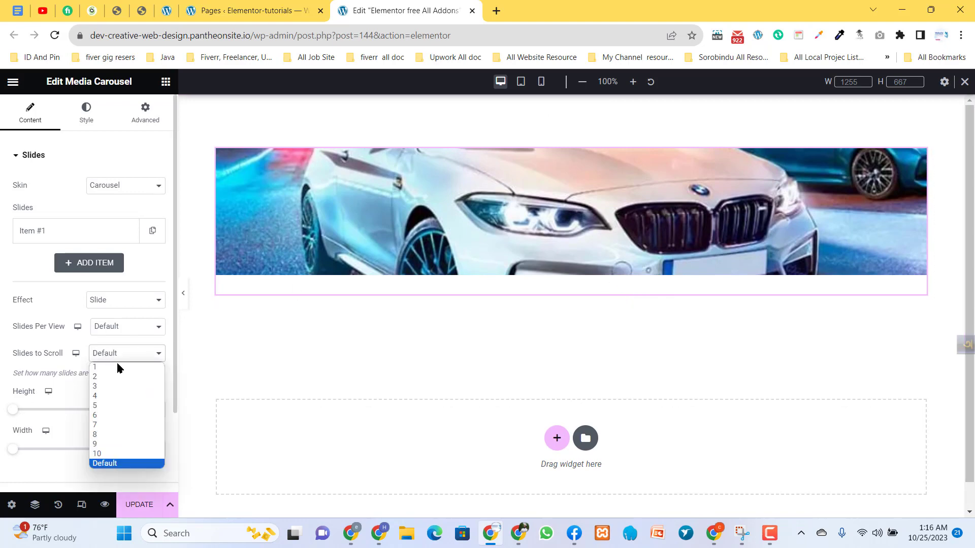
pyautogui.press('Up')
pyautogui.press('Up')
pyautogui.press('Up')
pyautogui.press('Up')
pyautogui.press('Up')
pyautogui.press('Up')
pyautogui.press('Up')
pyautogui.press('Up')
pyautogui.press('Up')
pyautogui.press('Up')
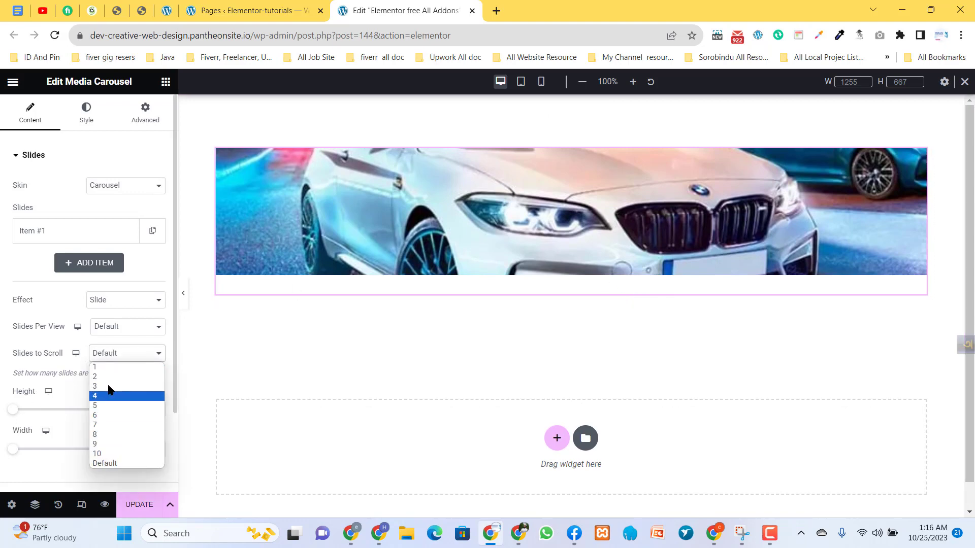
pyautogui.click(82, 366)
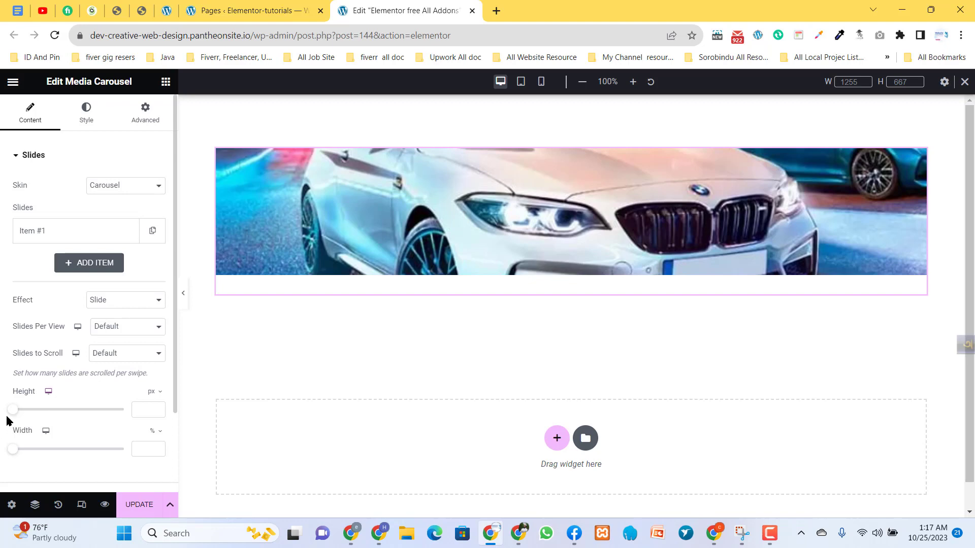
# Set the carousel height to 450 px and width to 100%, and look over the Additional Options settings
pyautogui.moveTo(14, 416); pyautogui.dragTo(146, 455)
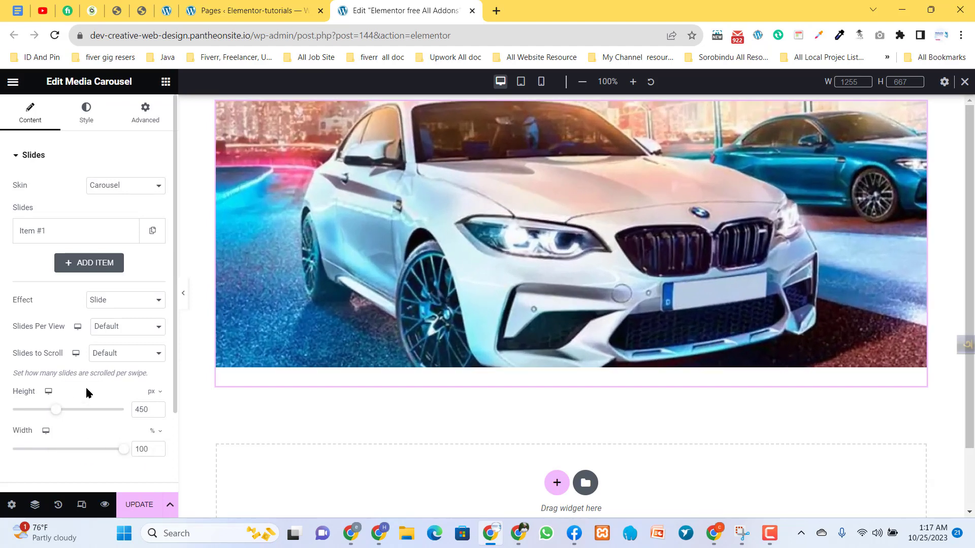
pyautogui.scroll(-2, 86, 392)
pyautogui.click(56, 401)
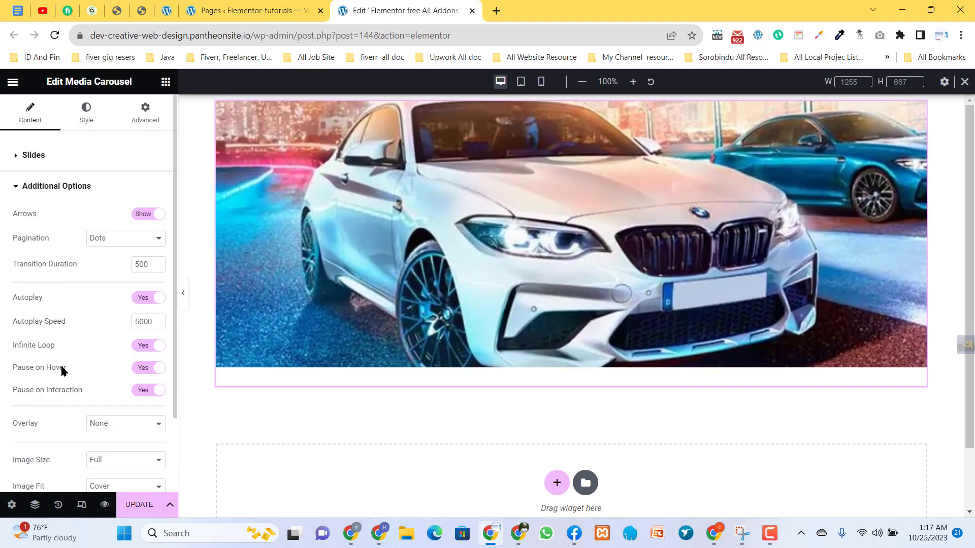
pyautogui.click(28, 185)
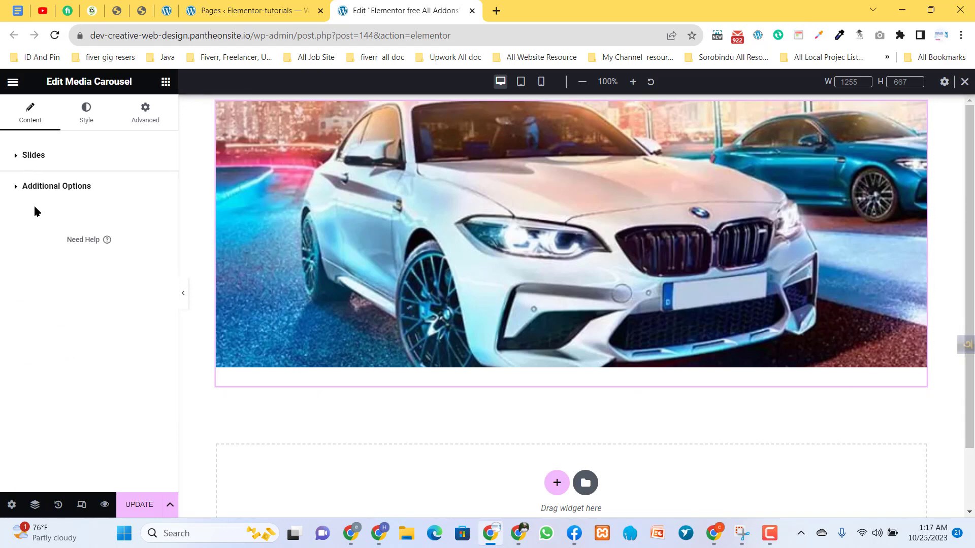
# Duplicate the BMW slide until the carousel holds five items, and step back one slide in the preview
pyautogui.click(33, 156)
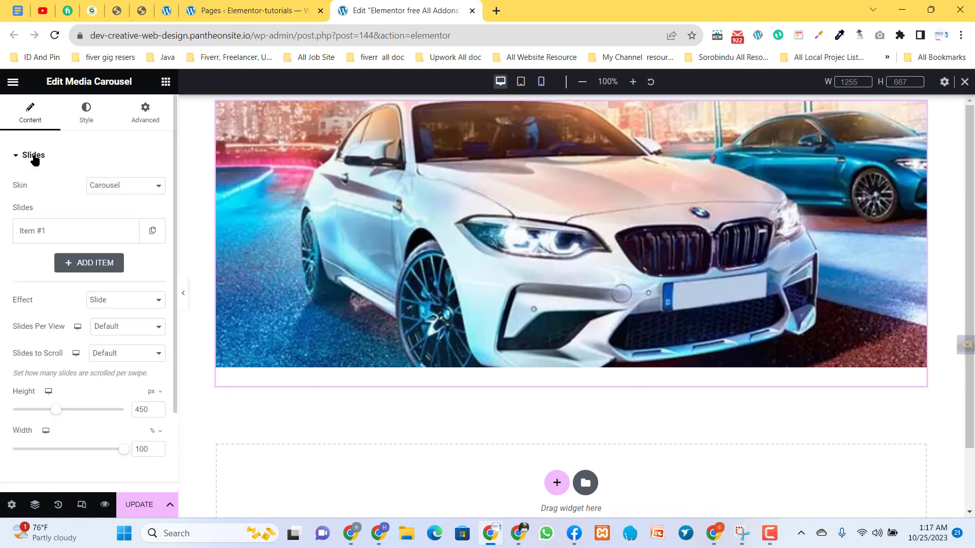
pyautogui.click(153, 233)
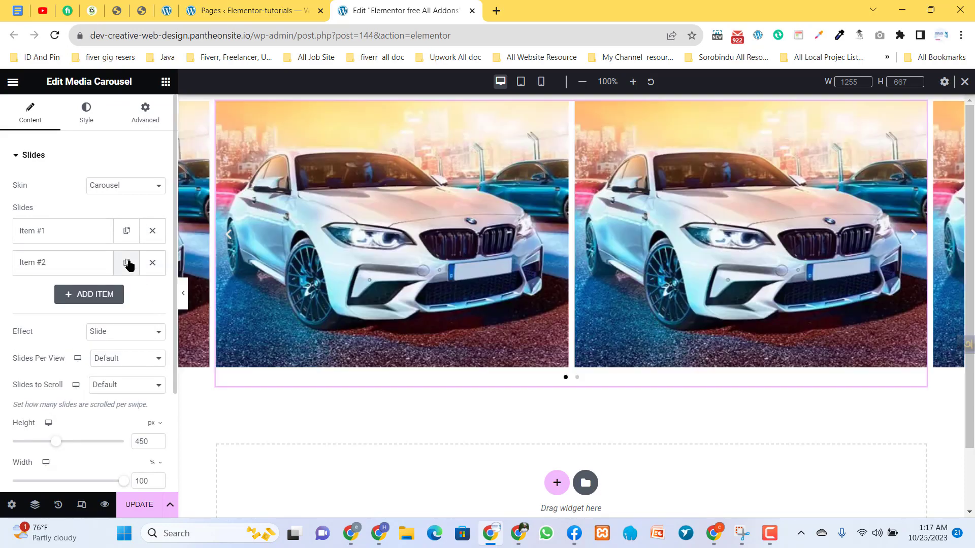
pyautogui.click(127, 262)
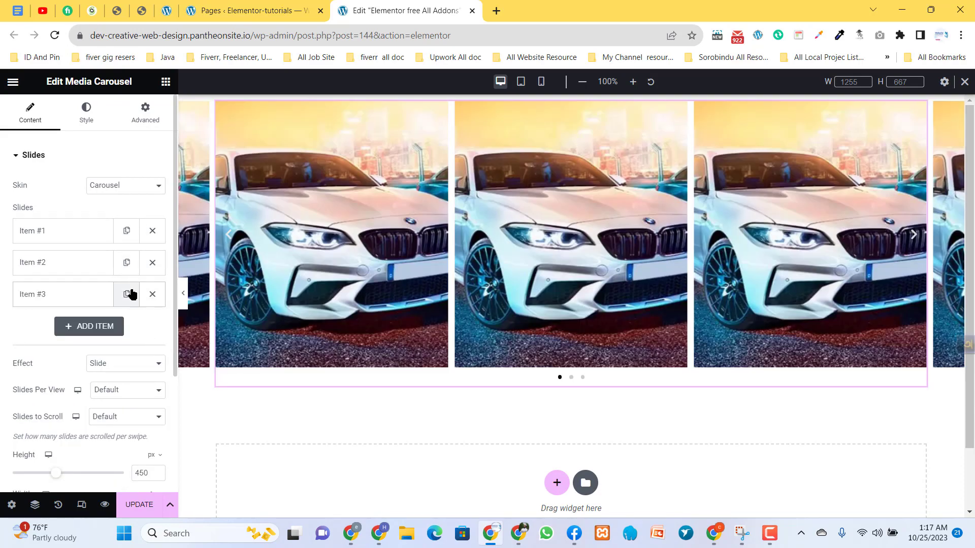
pyautogui.click(131, 294)
pyautogui.click(124, 330)
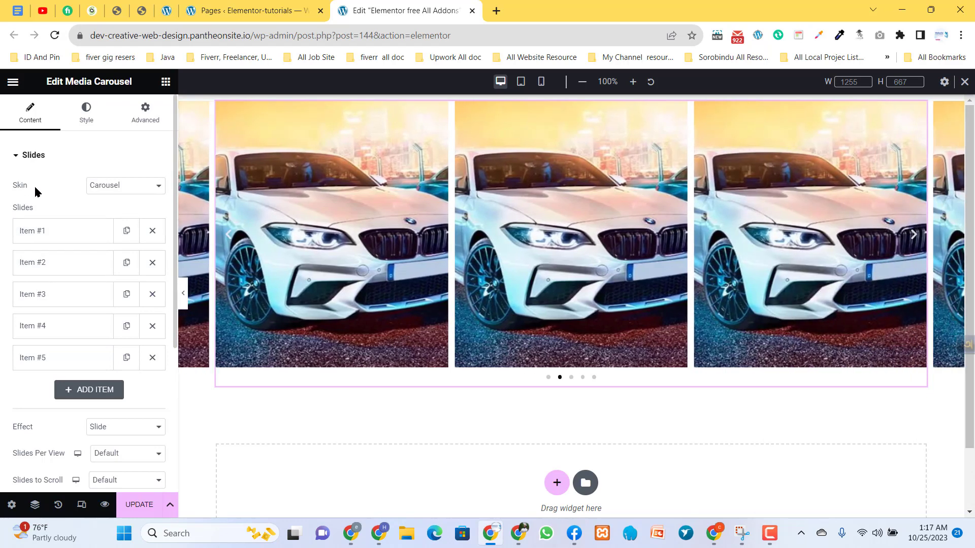
pyautogui.moveTo(34, 185); pyautogui.dragTo(0, 196)
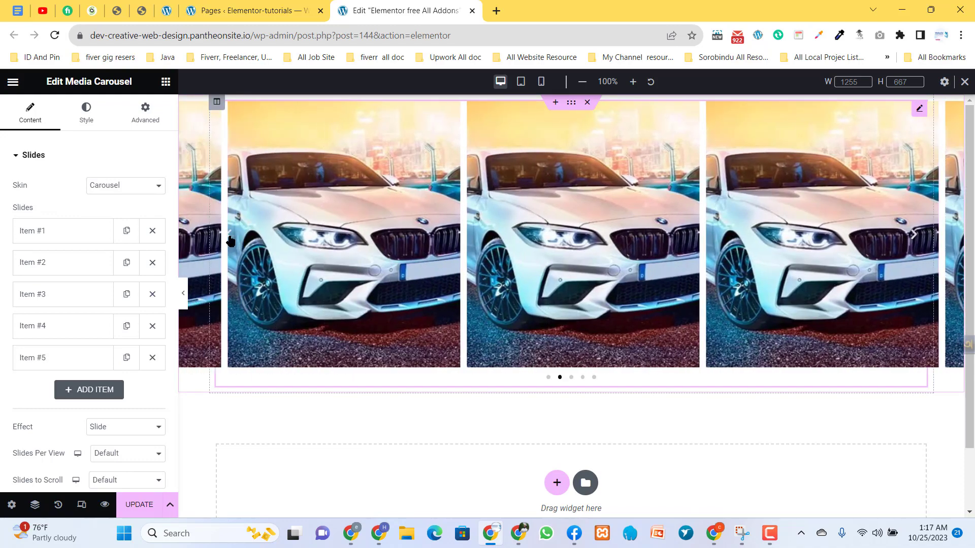
pyautogui.click(232, 242)
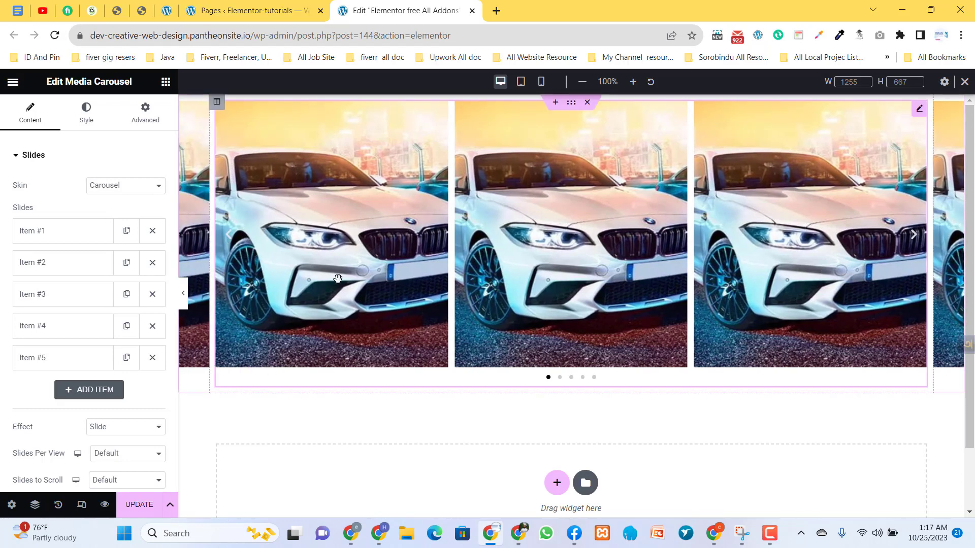
# Try the Slideshow skin and preview it at full width with the editing panel briefly hidden
pyautogui.click(121, 187)
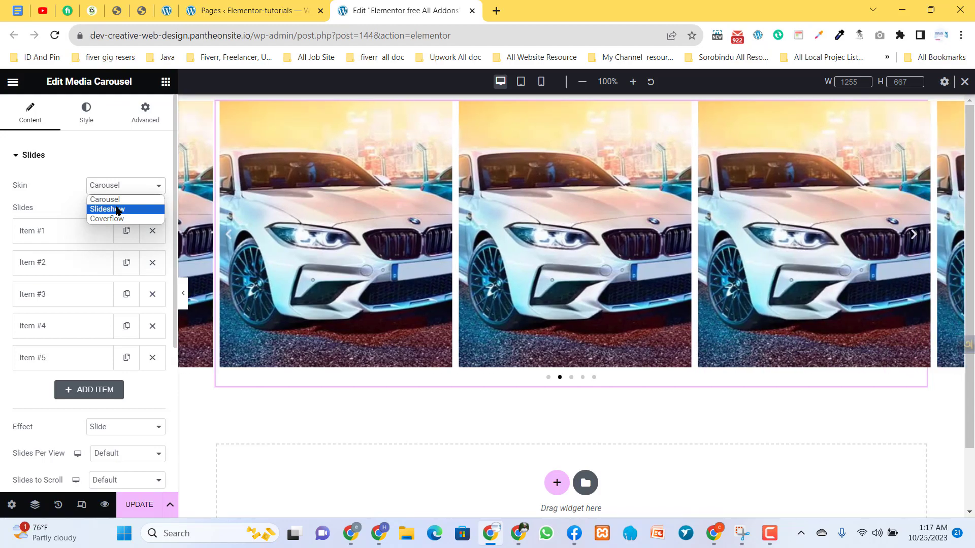
pyautogui.click(117, 210)
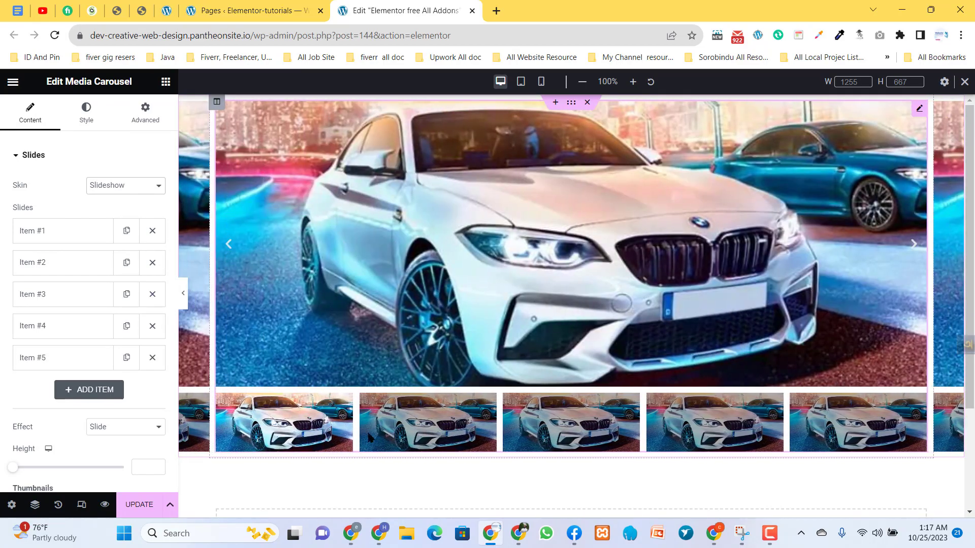
pyautogui.click(183, 302)
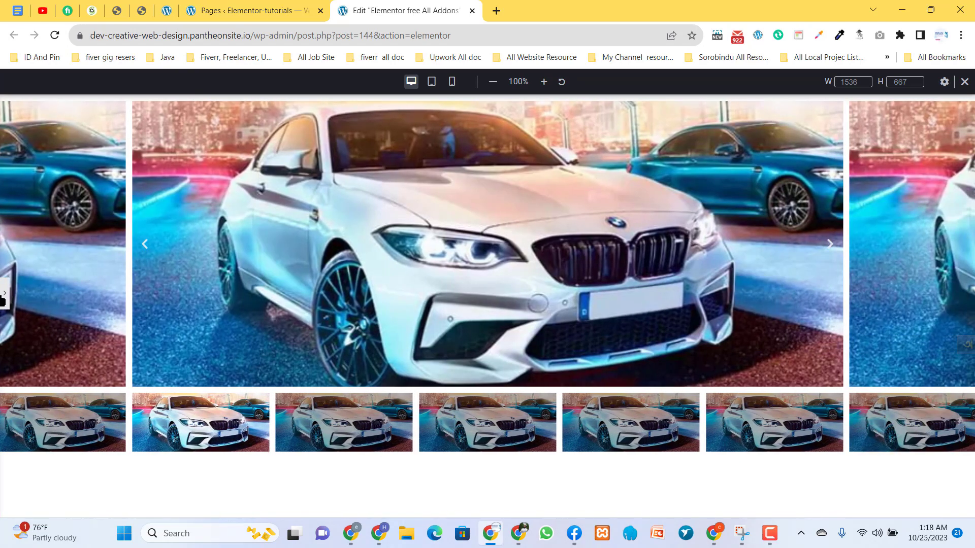
pyautogui.click(3, 300)
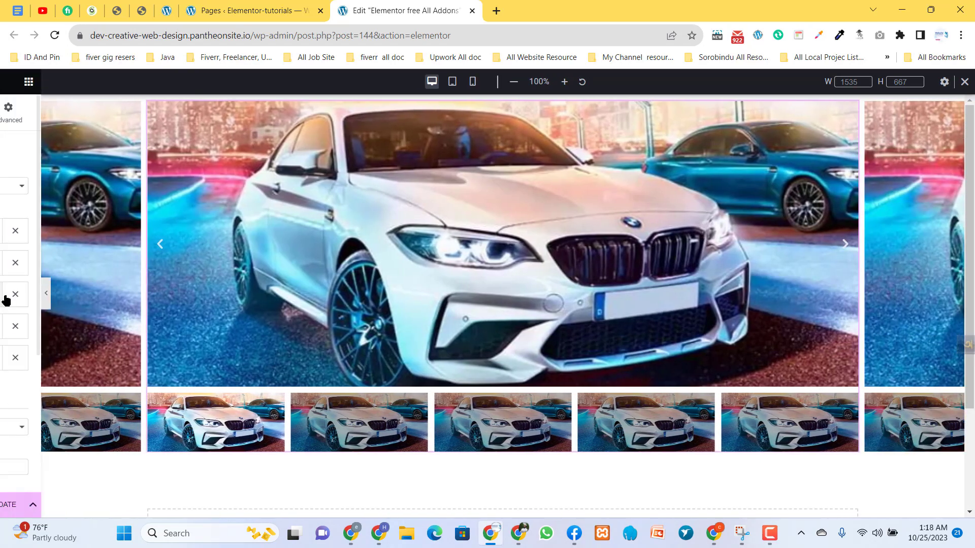
# Switch the carousel skin to Coverflow and advance through its slides in the preview
pyautogui.click(113, 186)
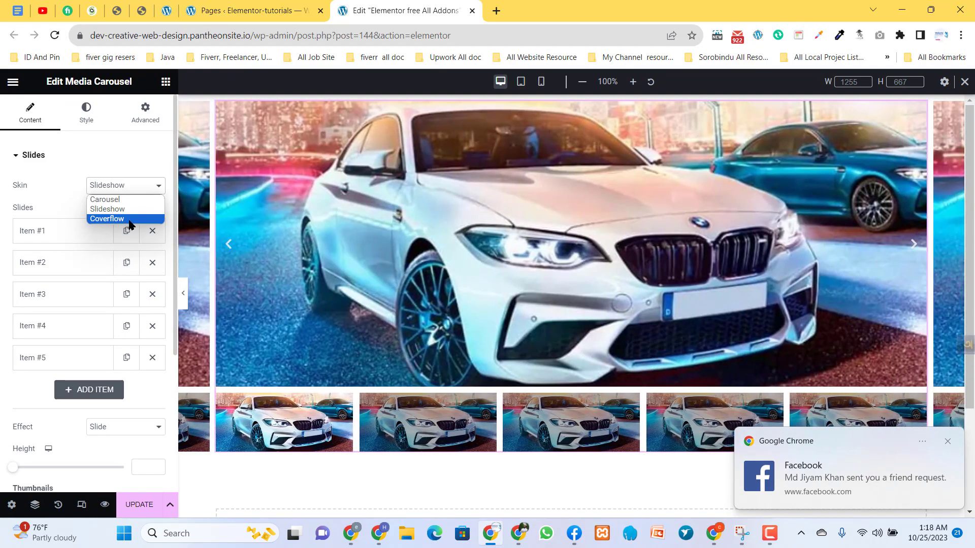
pyautogui.click(128, 219)
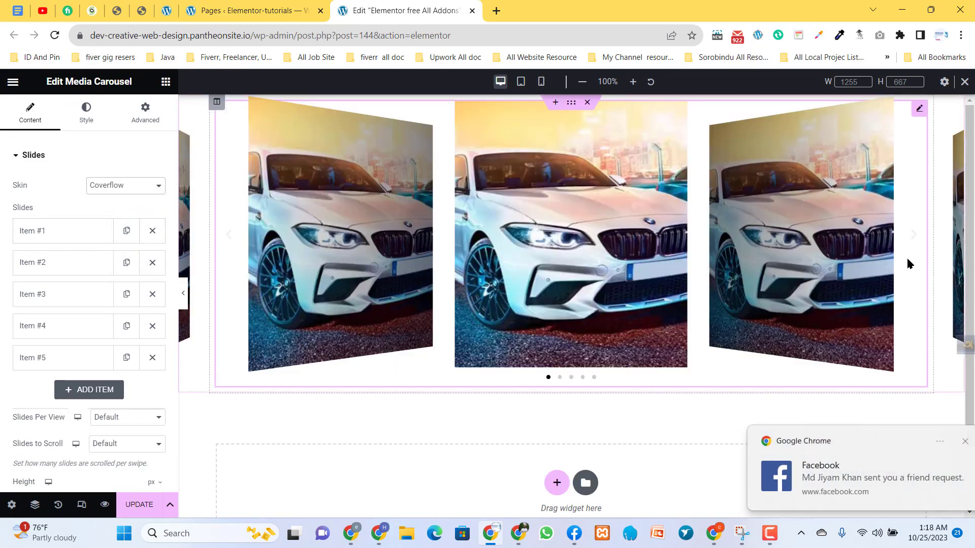
pyautogui.click(914, 235)
pyautogui.click(913, 235)
pyautogui.click(914, 235)
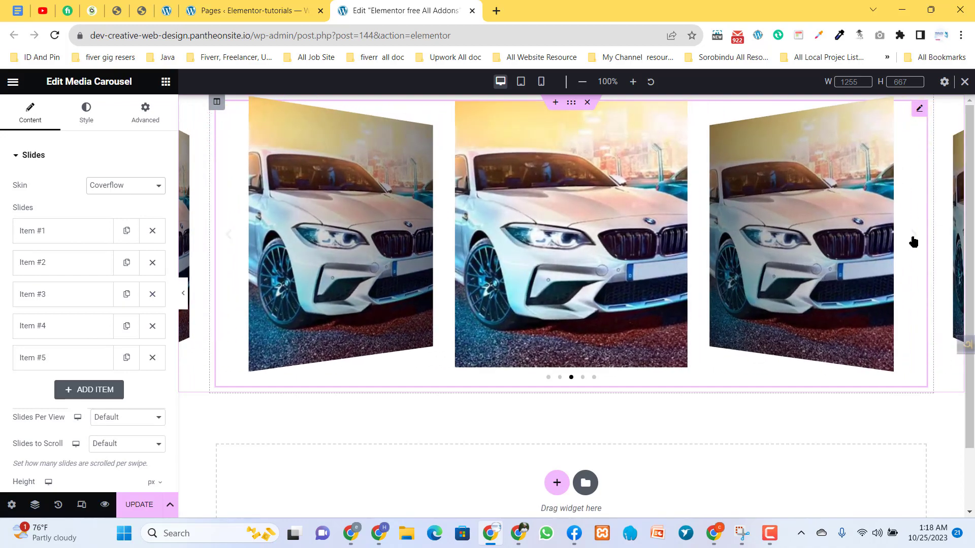
pyautogui.click(913, 234)
pyautogui.click(913, 234)
pyautogui.click(913, 235)
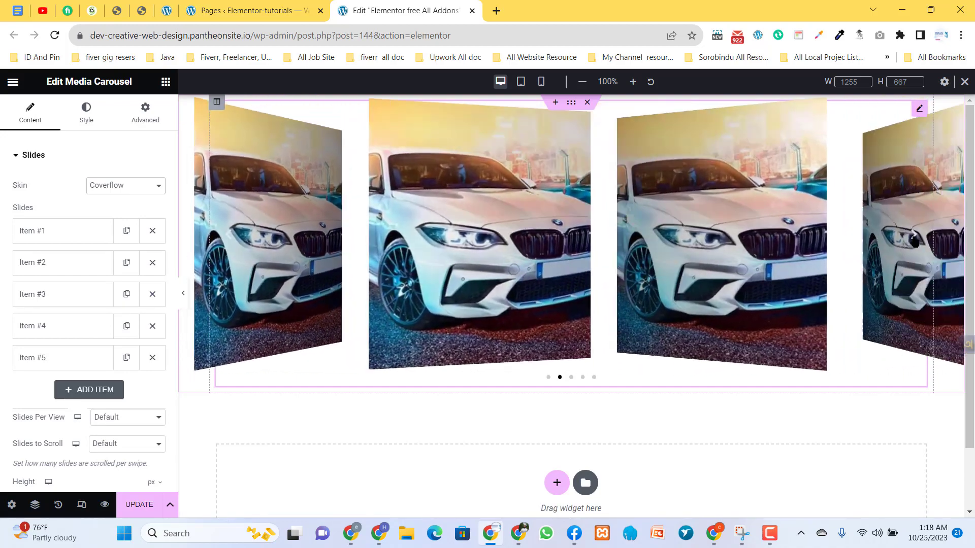
pyautogui.click(914, 235)
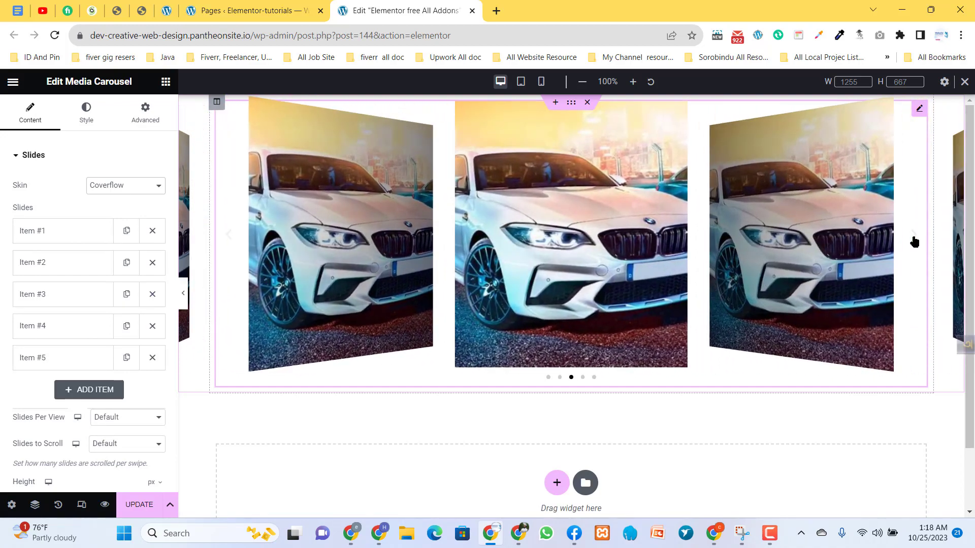
pyautogui.click(914, 236)
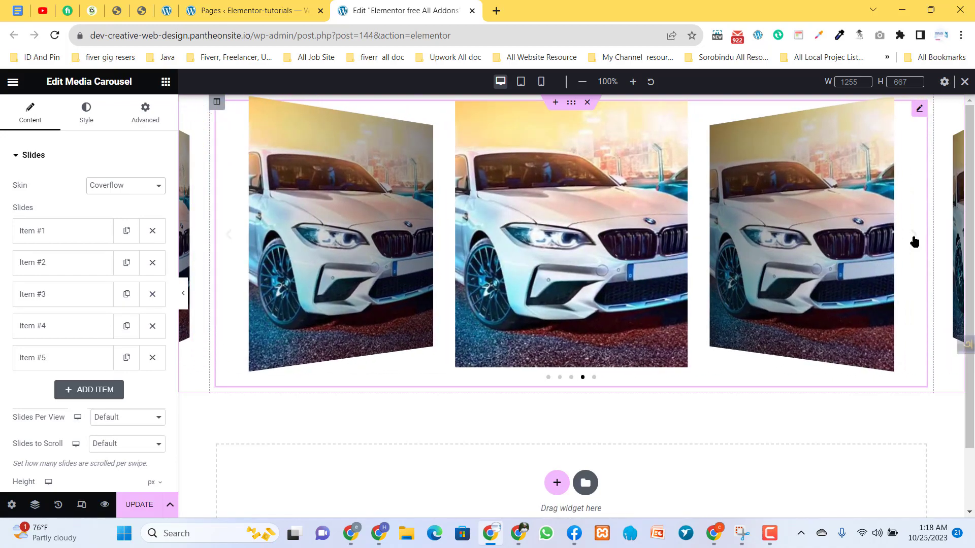
pyautogui.click(913, 236)
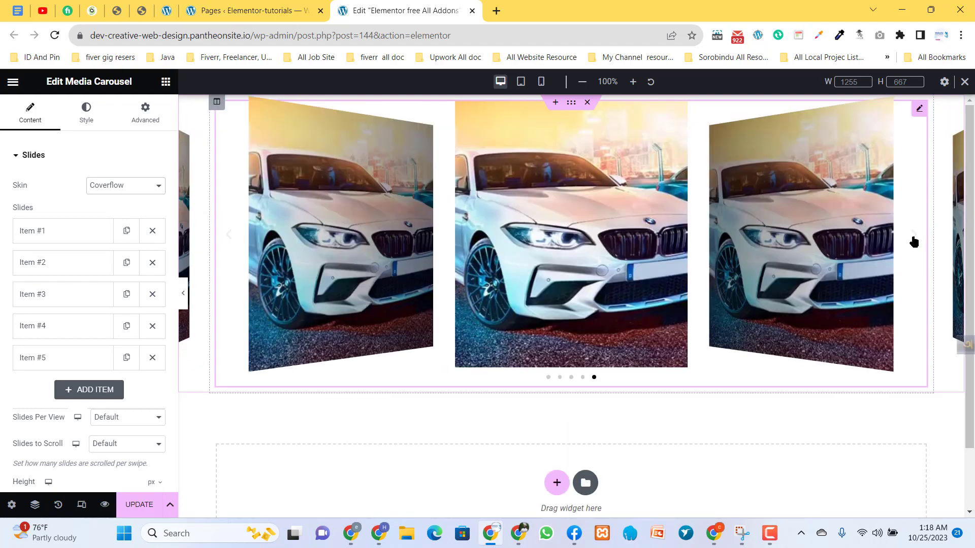
pyautogui.click(913, 236)
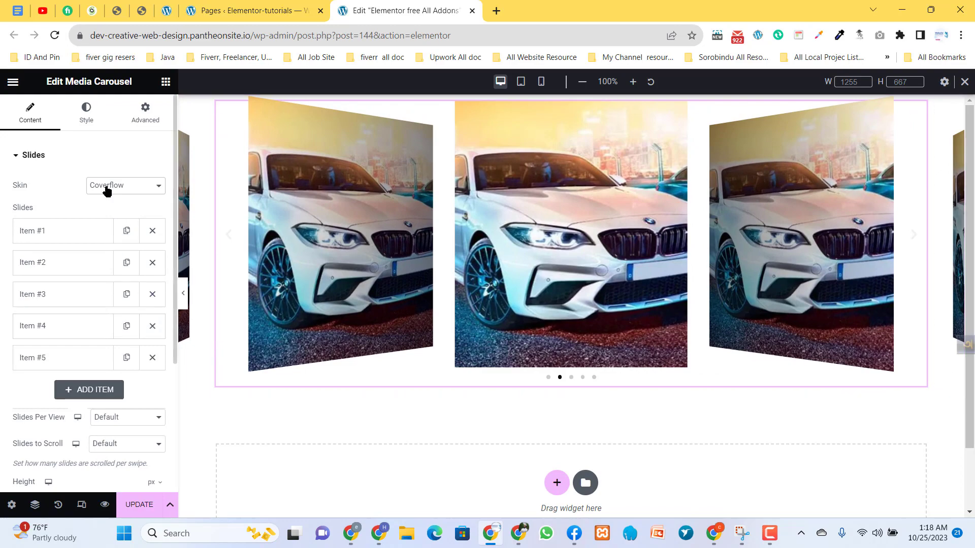
# Check the skin choices while keeping Coverflow, and view the height and width settings of the slides
pyautogui.click(106, 186)
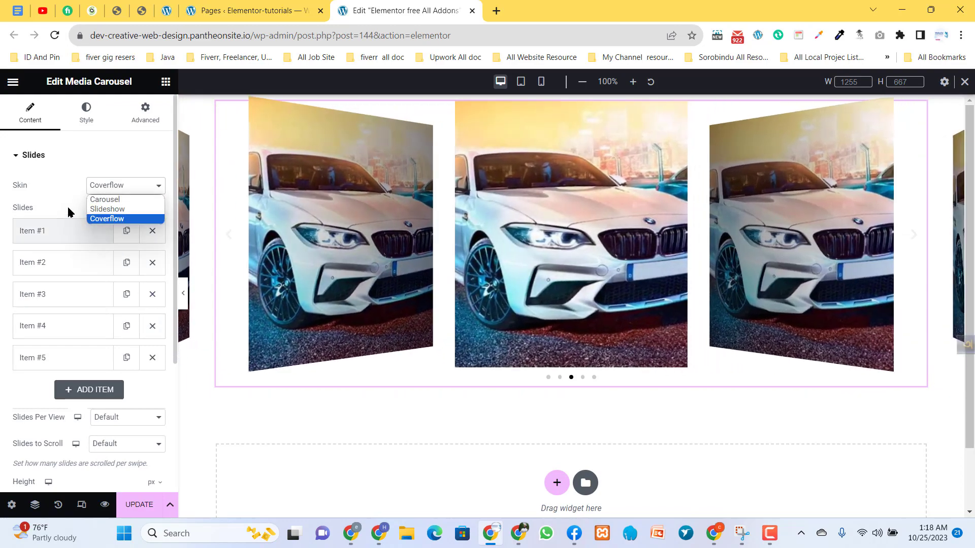
pyautogui.click(64, 201)
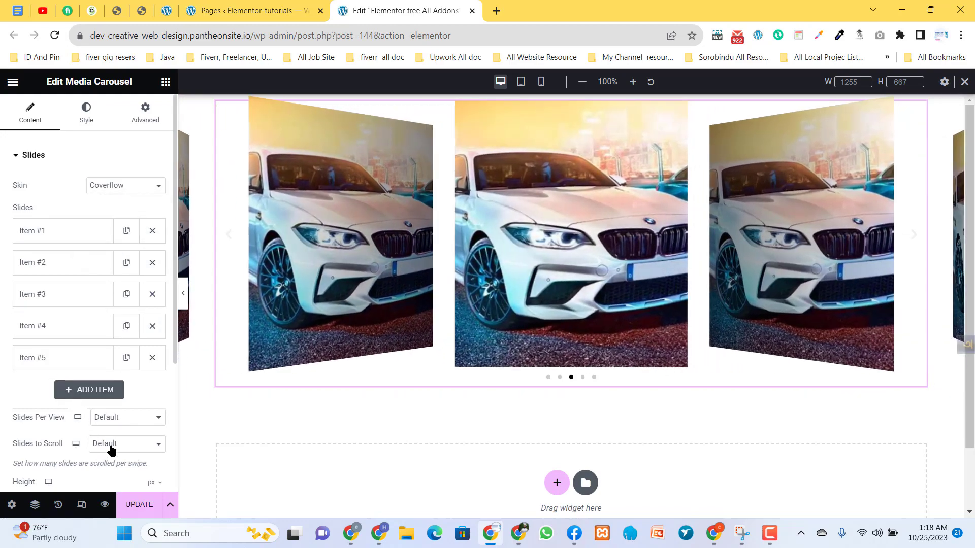
pyautogui.scroll(-4, 76, 426)
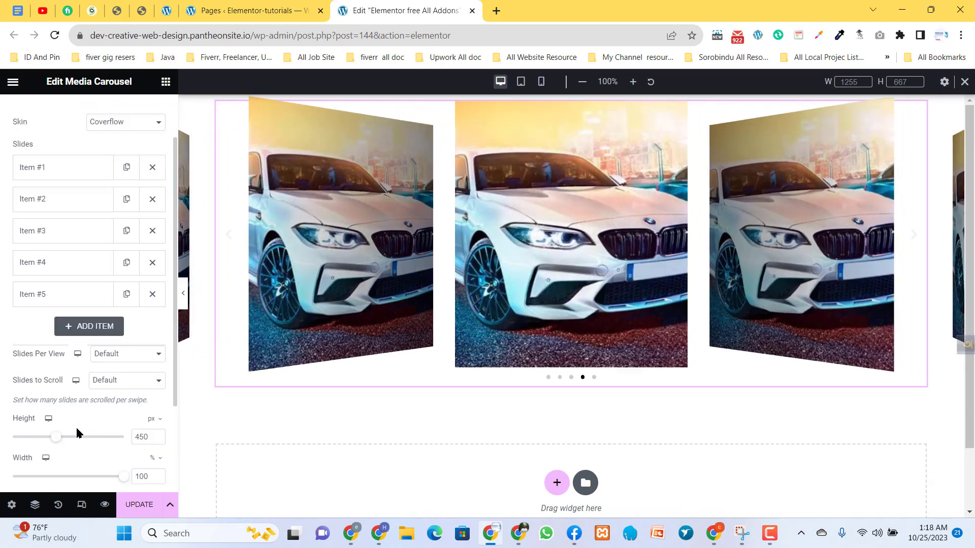
# Try hiding the carousel's arrows before showing them again, and set the pagination style to Progress
pyautogui.scroll(4, 82, 427)
pyautogui.scroll(-4, 65, 350)
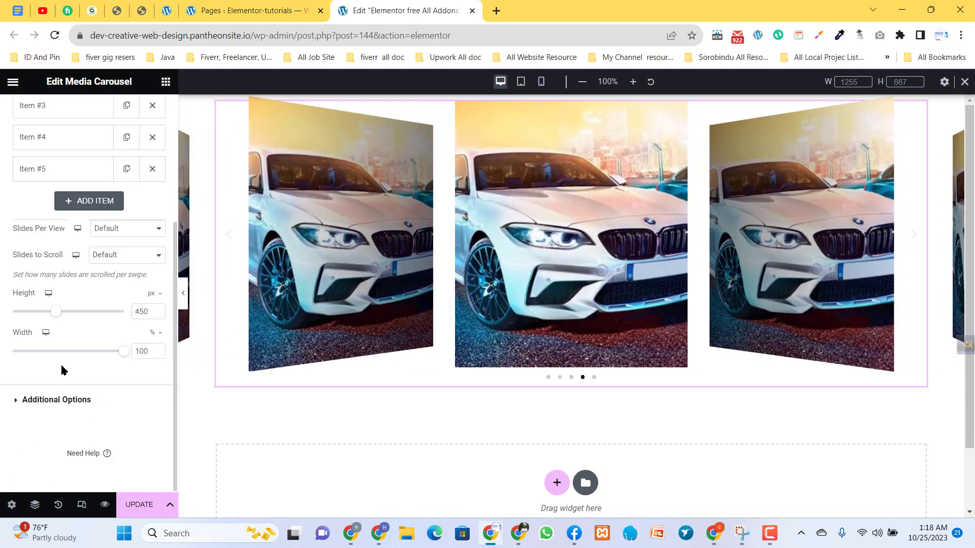
pyautogui.click(67, 406)
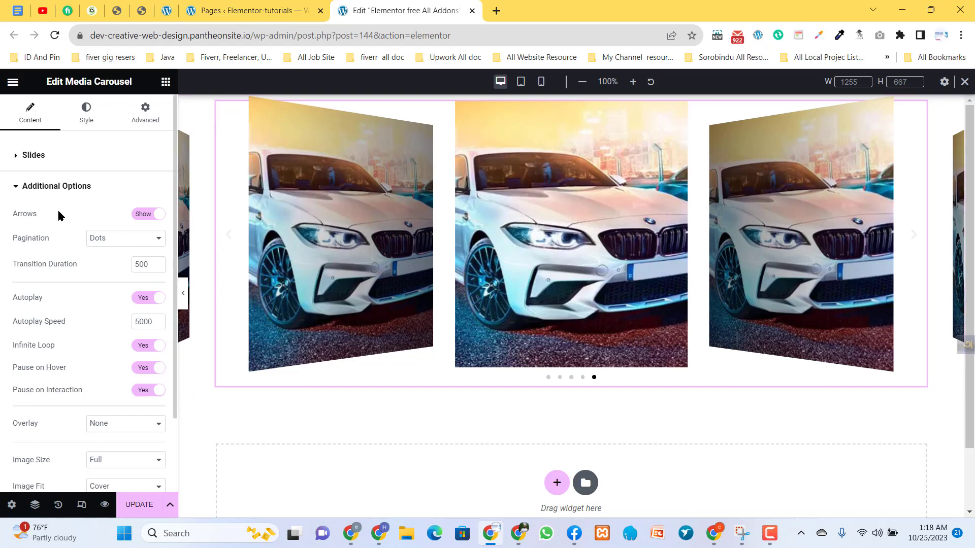
pyautogui.click(141, 216)
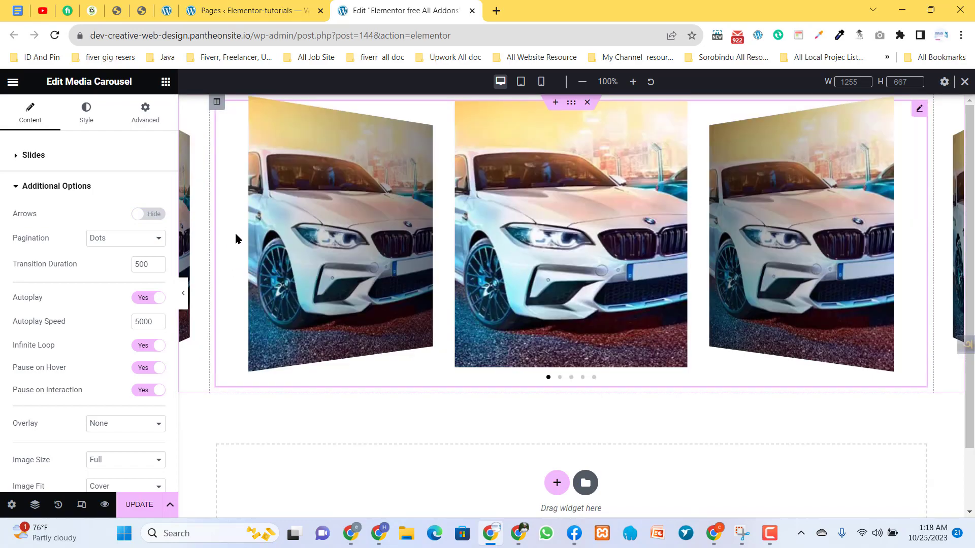
pyautogui.click(149, 216)
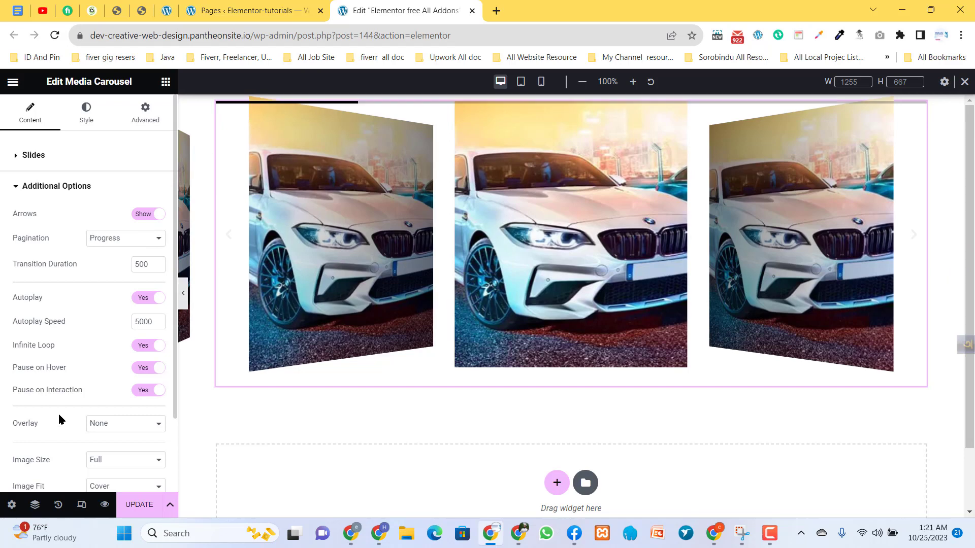
# Set the overlay of the carousel slides to Text
pyautogui.scroll(-2, 59, 419)
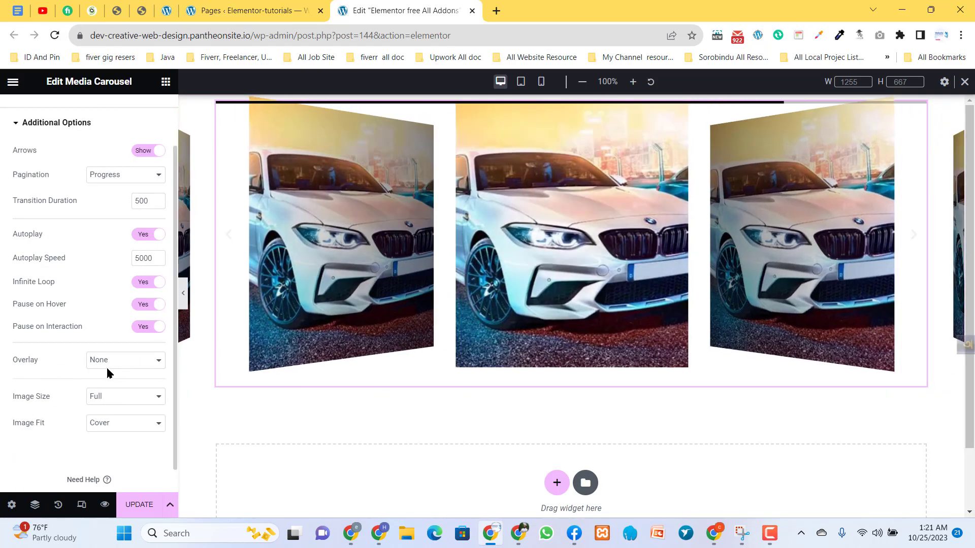
pyautogui.click(107, 364)
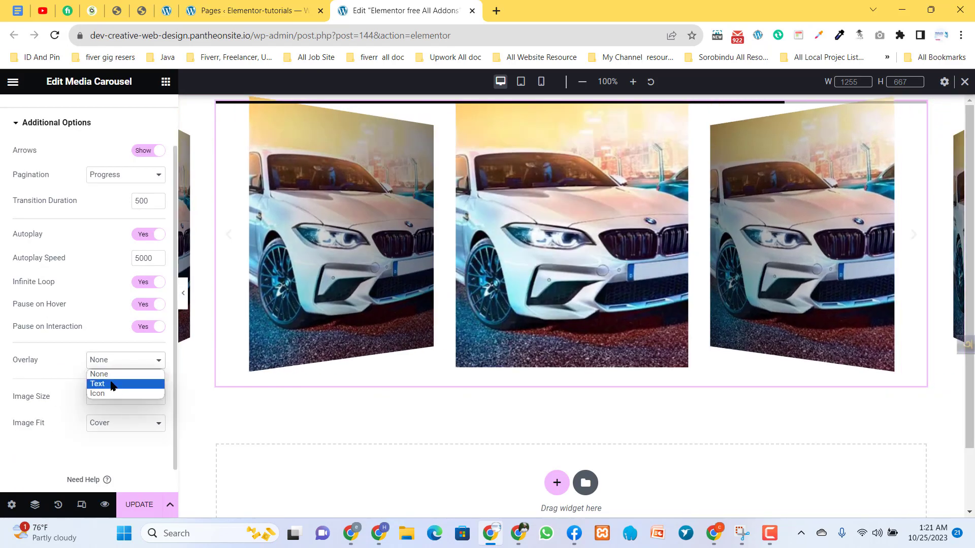
pyautogui.click(109, 384)
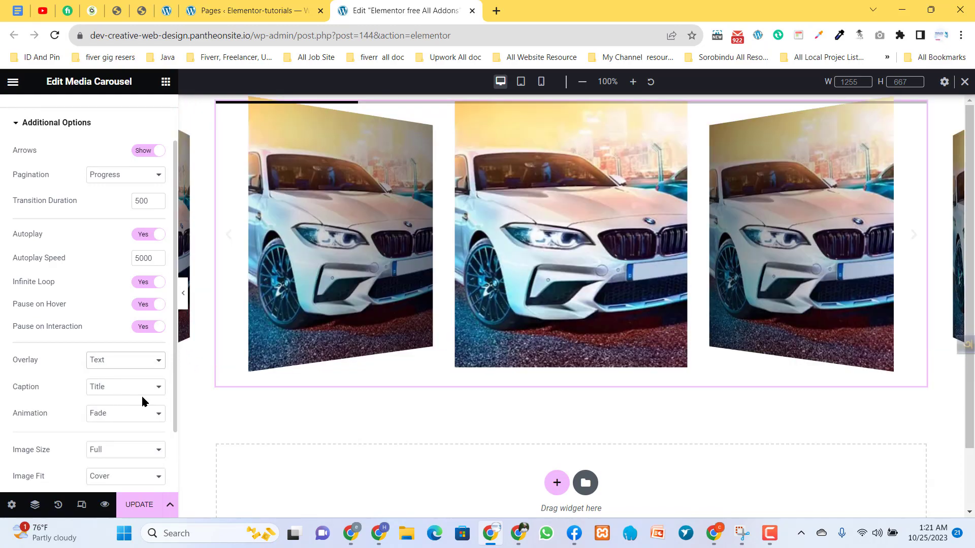
# Review the caption, animation and image size choices, keeping Title, Fade and Full, and collapse the additional options
pyautogui.click(120, 389)
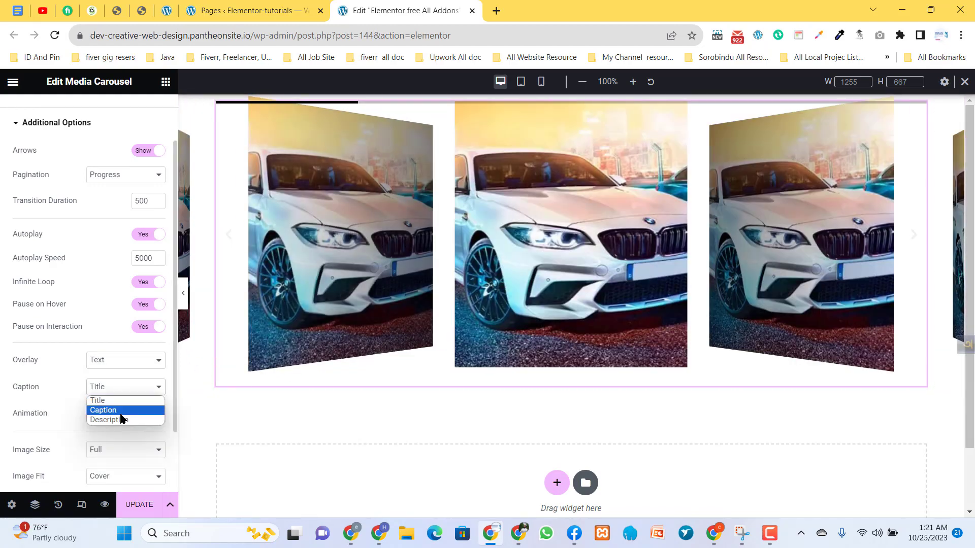
pyautogui.click(56, 388)
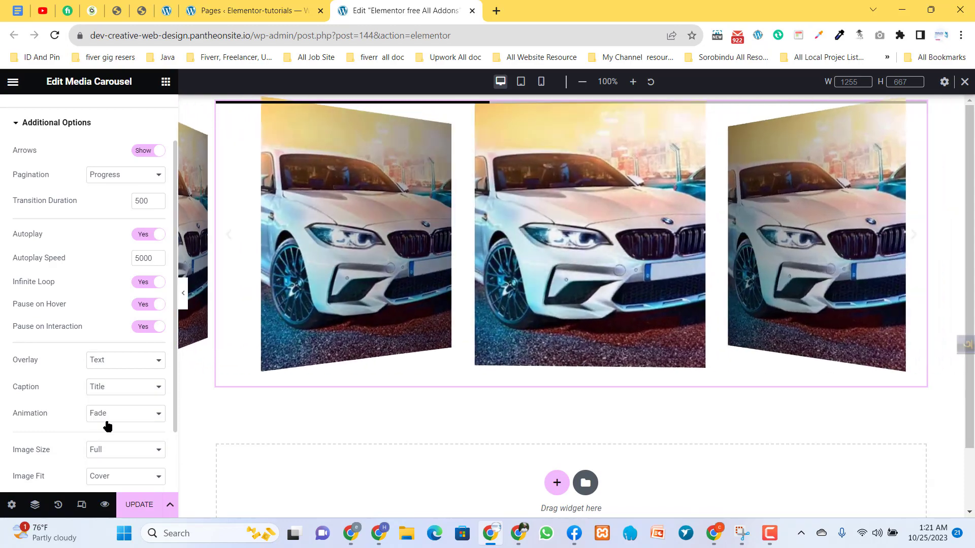
pyautogui.click(122, 415)
pyautogui.click(122, 415)
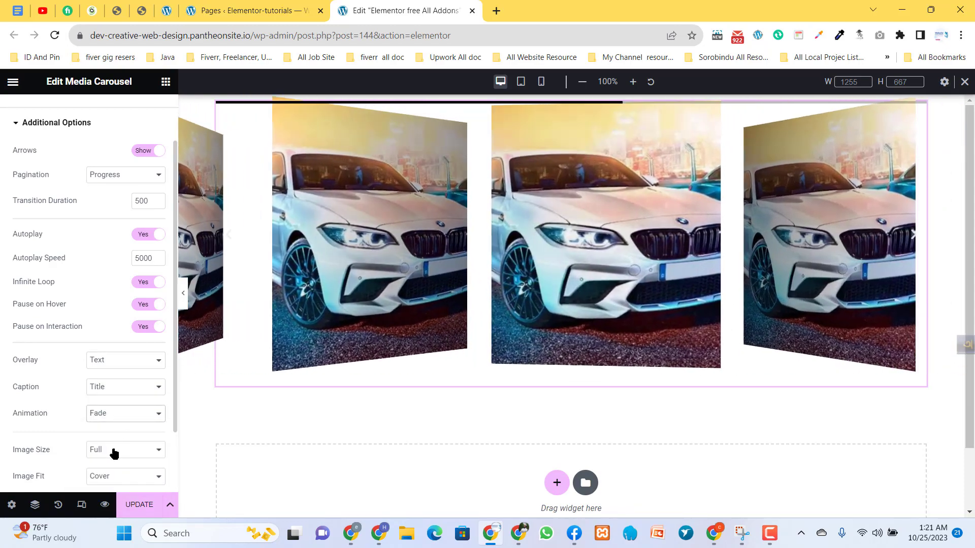
pyautogui.click(113, 452)
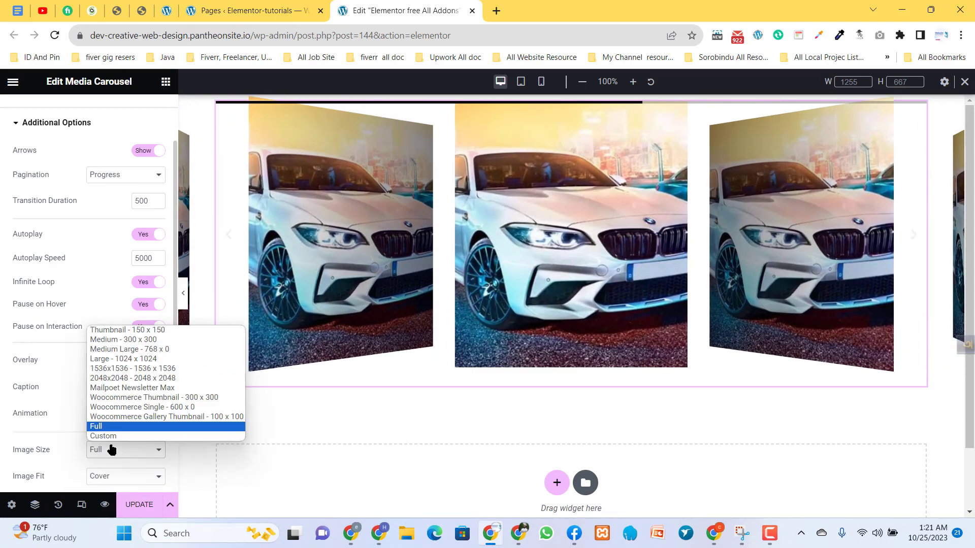
pyautogui.click(44, 431)
pyautogui.scroll(-2, 80, 431)
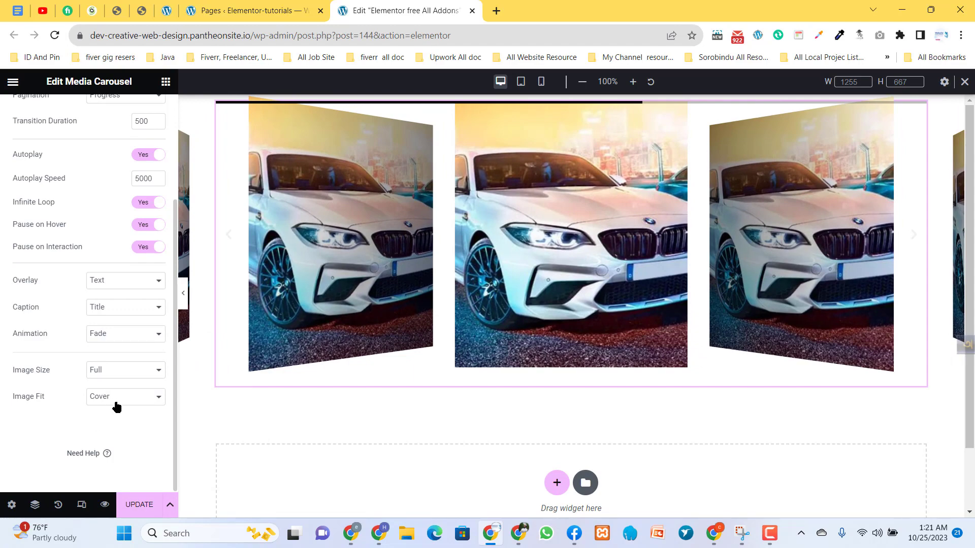
pyautogui.scroll(3, 116, 408)
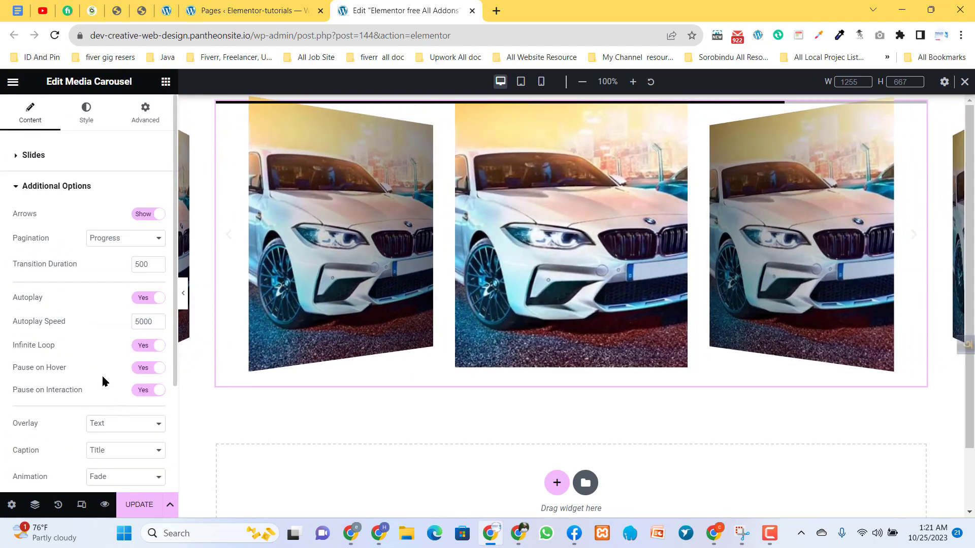
pyautogui.click(53, 187)
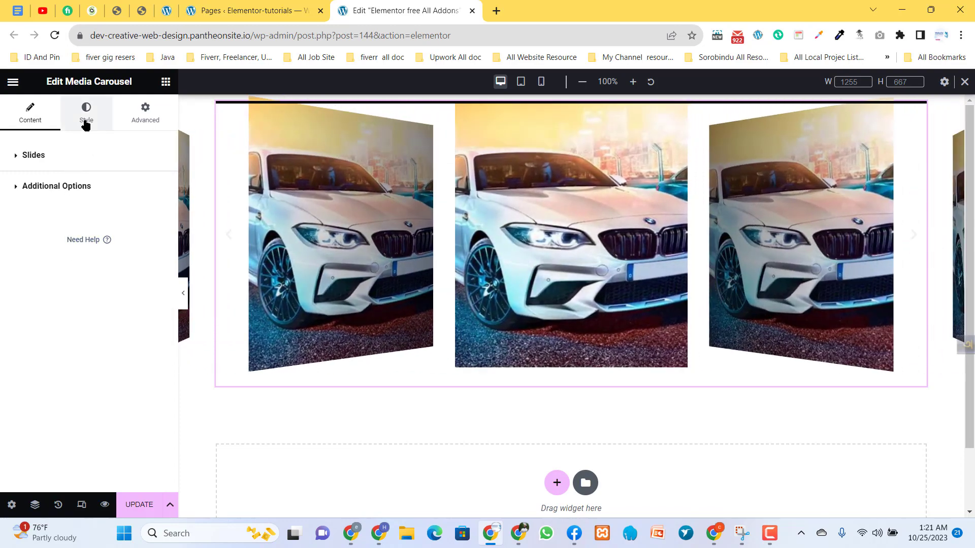
# Give the slides a border radius of 13 px and a black border color, #000000
pyautogui.click(84, 121)
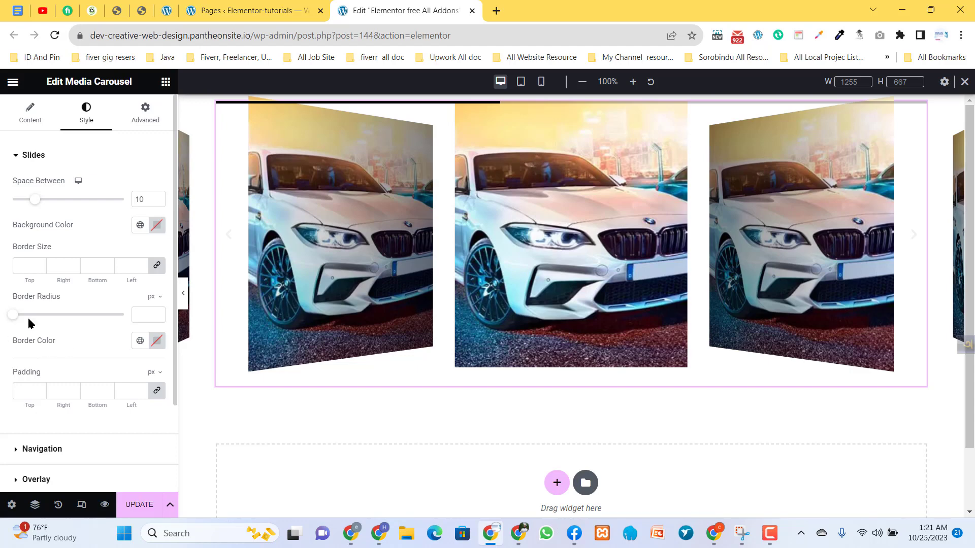
pyautogui.moveTo(13, 314); pyautogui.dragTo(26, 317)
pyautogui.click(157, 341)
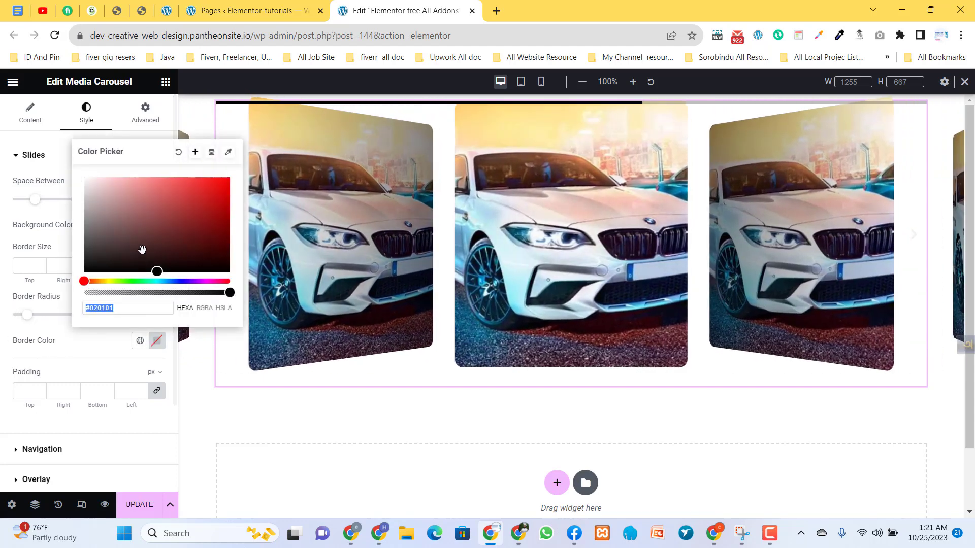
pyautogui.moveTo(218, 192); pyautogui.dragTo(85, 344)
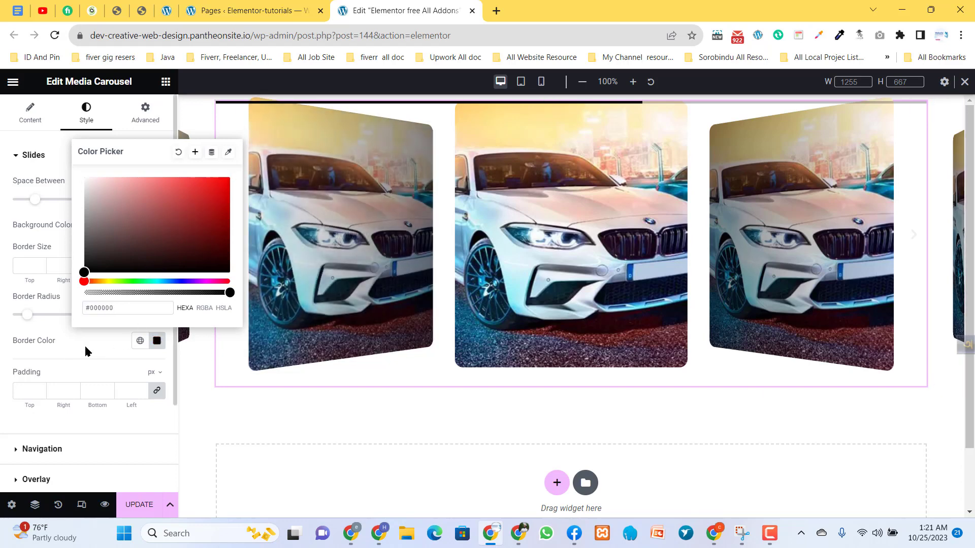
pyautogui.click(85, 350)
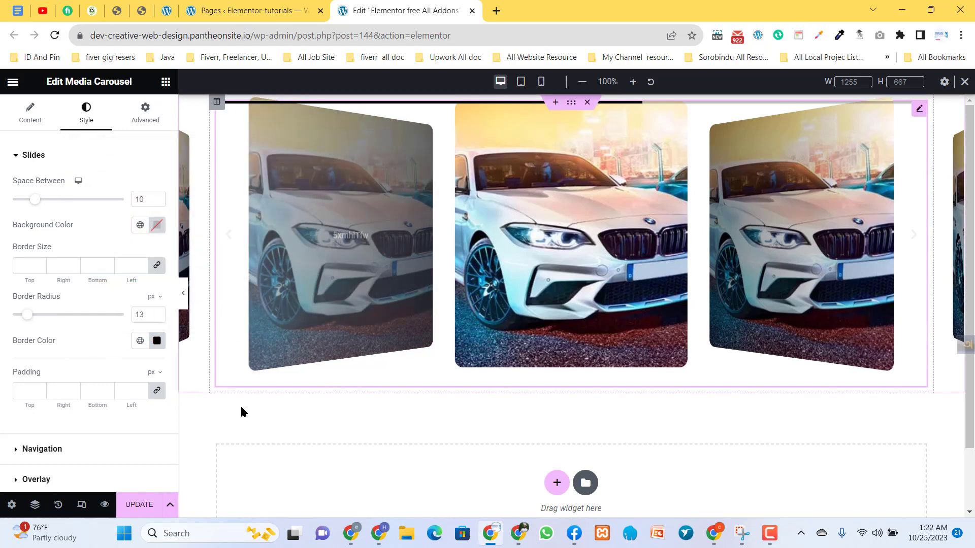
# Set the color of the carousel's navigation arrows to red, #FF0000
pyautogui.scroll(-2, 61, 396)
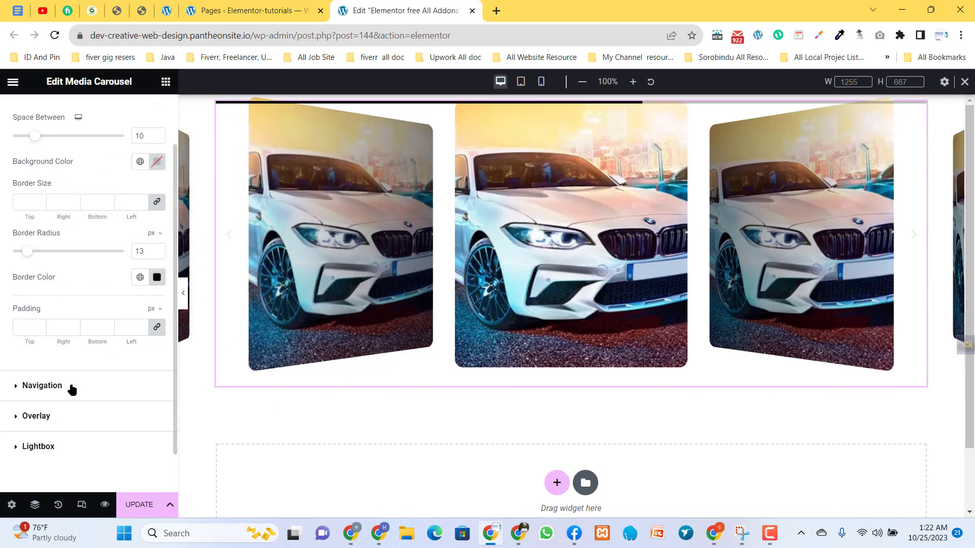
pyautogui.click(36, 390)
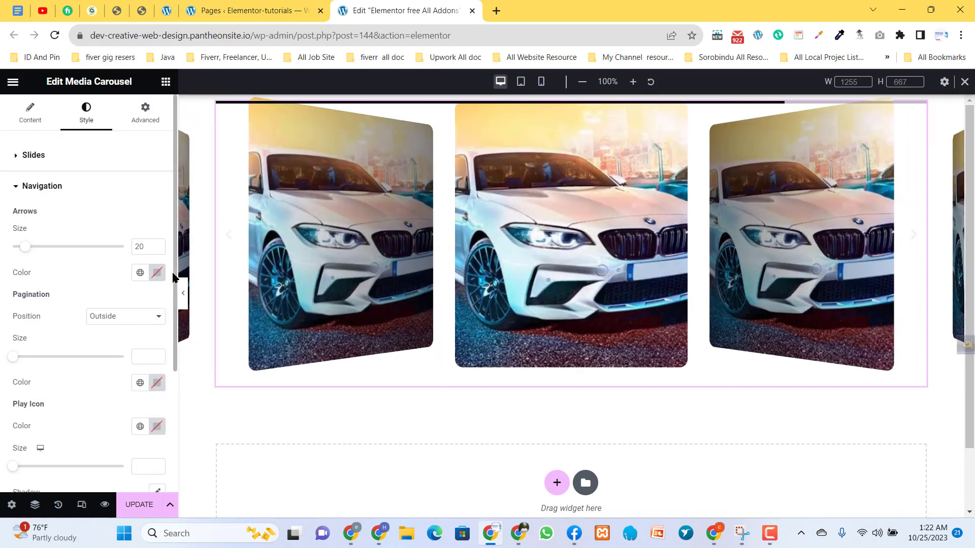
pyautogui.click(156, 273)
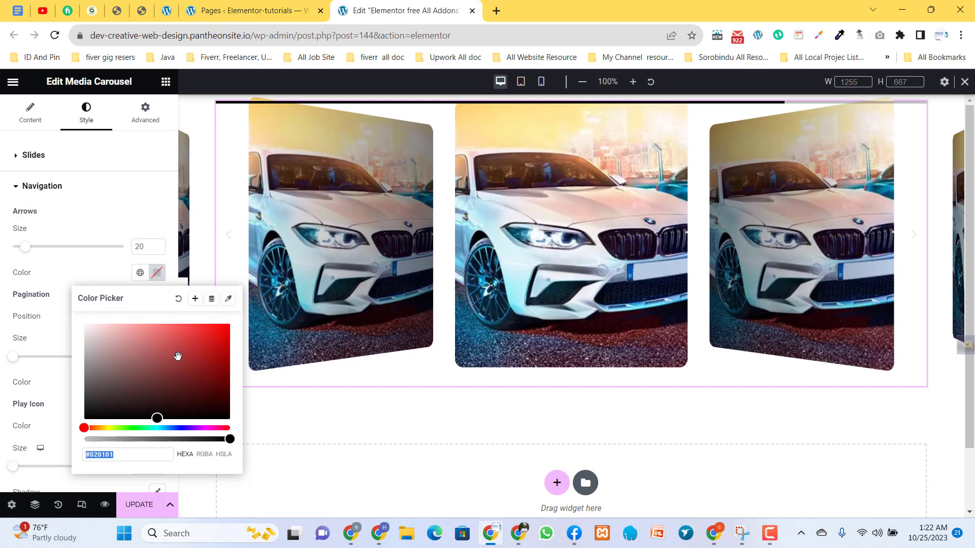
pyautogui.click(79, 269)
pyautogui.click(156, 280)
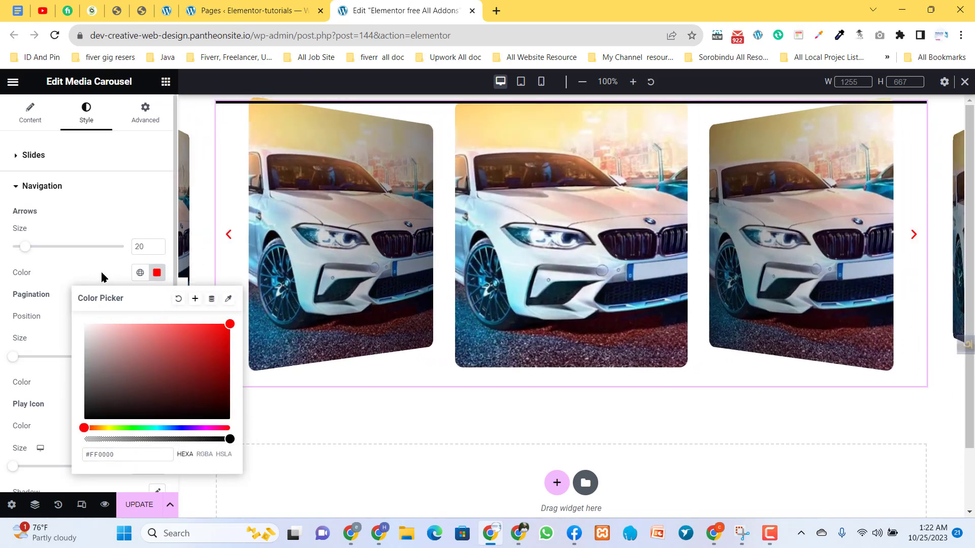
pyautogui.click(104, 278)
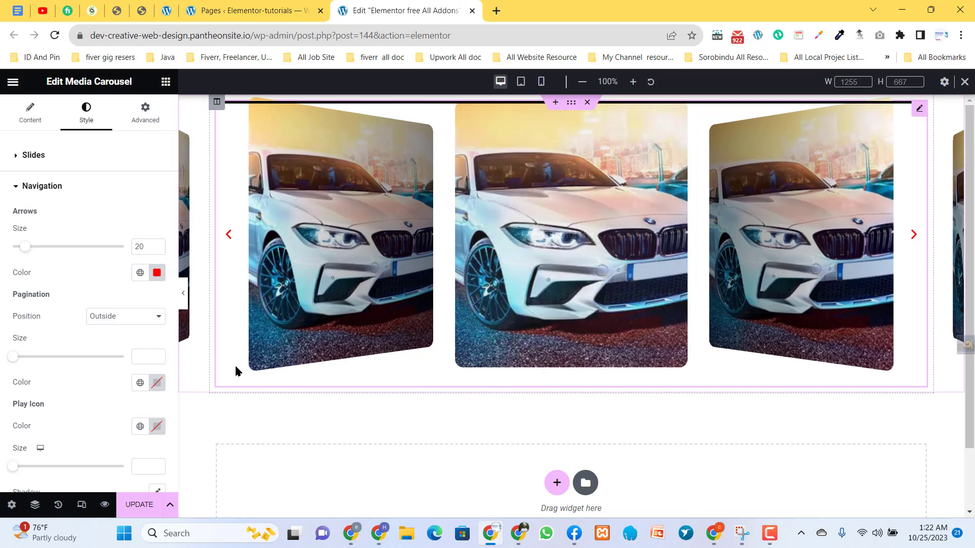
# Try the Inside position for the pagination and return it to Outside
pyautogui.click(128, 319)
pyautogui.click(118, 338)
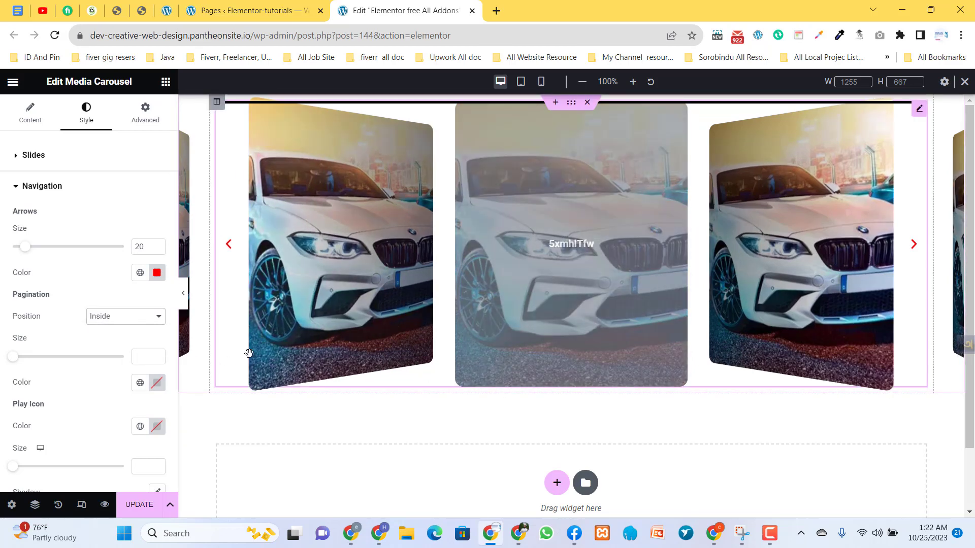
pyautogui.click(142, 319)
pyautogui.click(107, 330)
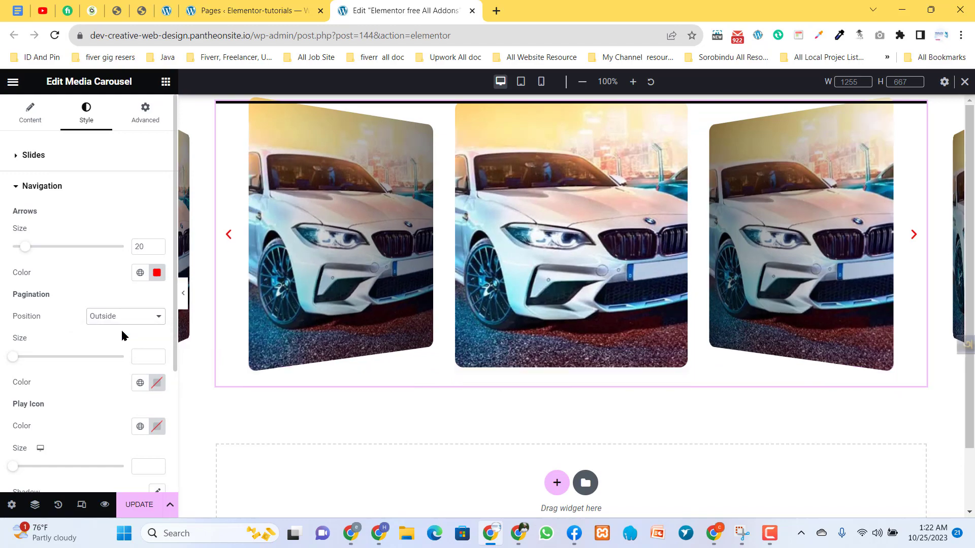
# Set the pagination size to 2 and look over the play icon settings
pyautogui.moveTo(14, 358); pyautogui.dragTo(18, 359)
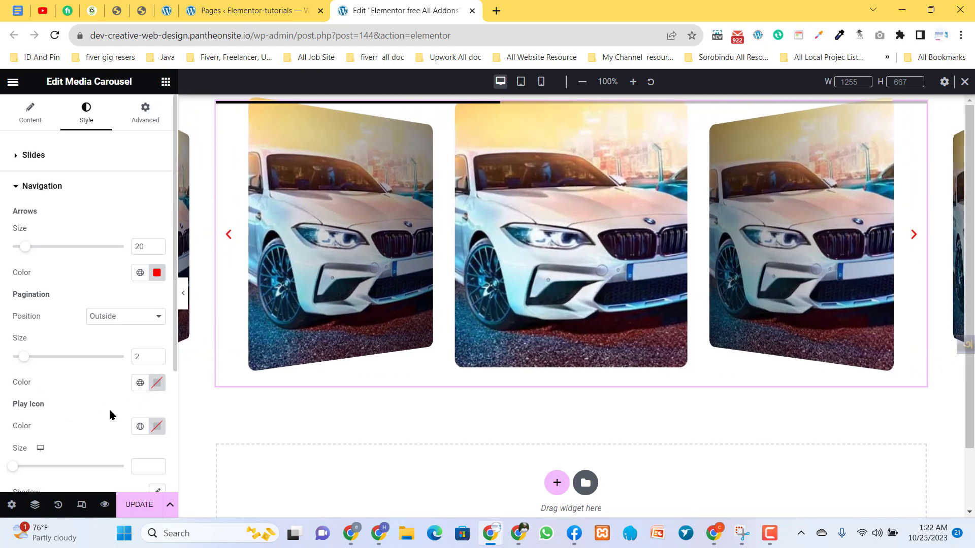
pyautogui.scroll(-3, 111, 415)
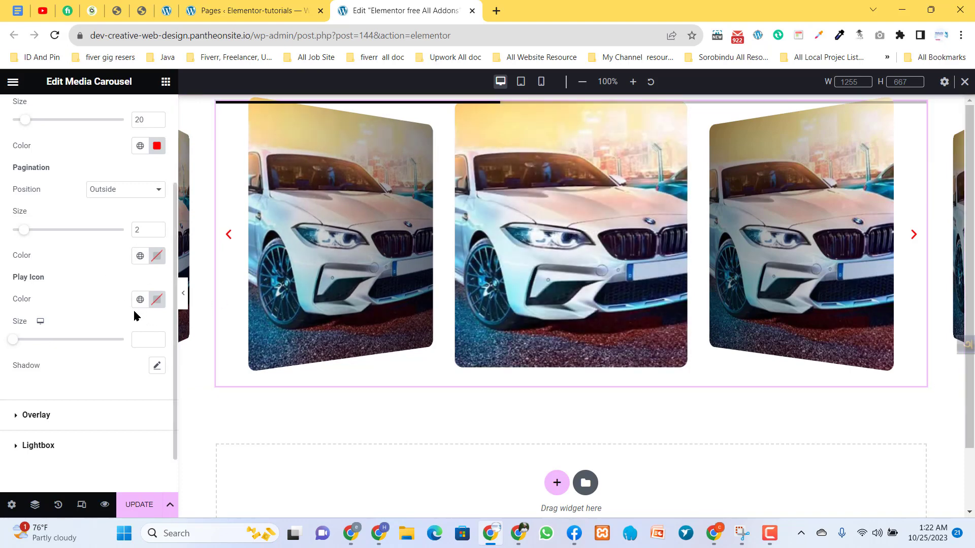
pyautogui.scroll(-2, 93, 417)
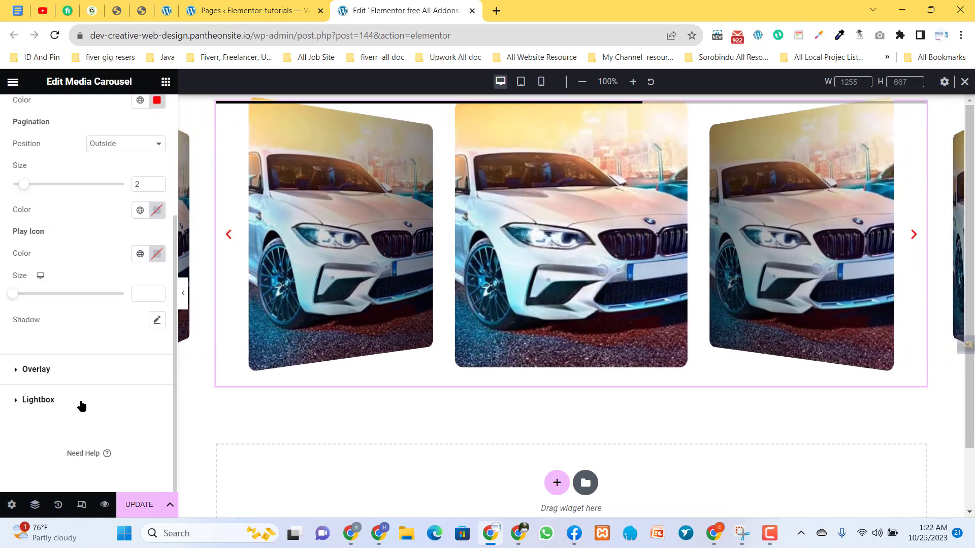
# View the overlay style options and set the lightbox video width to 50
pyautogui.click(45, 376)
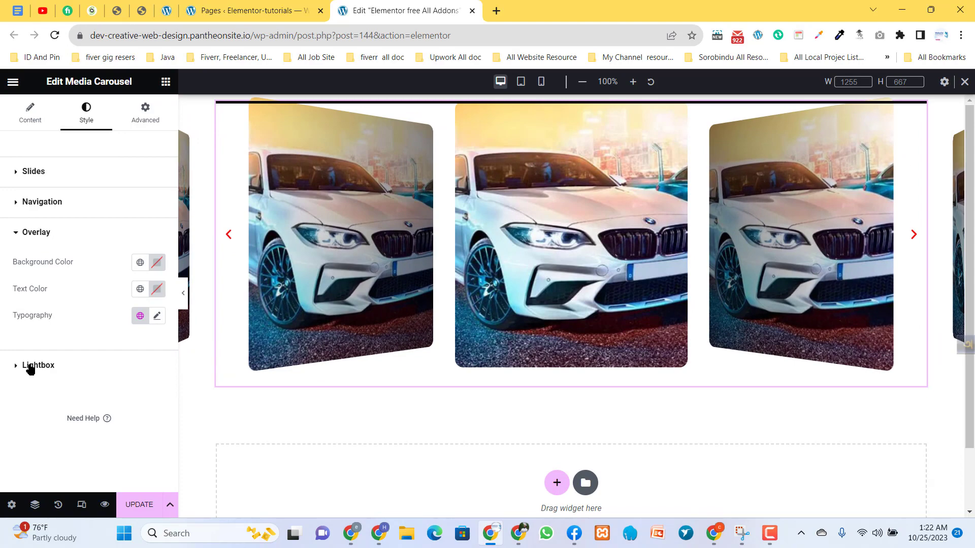
pyautogui.click(31, 367)
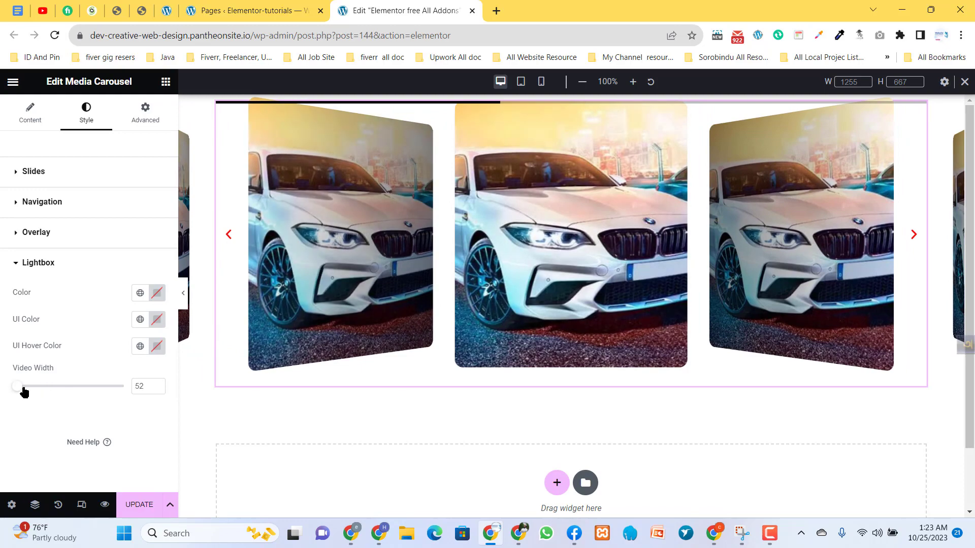
pyautogui.moveTo(92, 396); pyautogui.dragTo(8, 405)
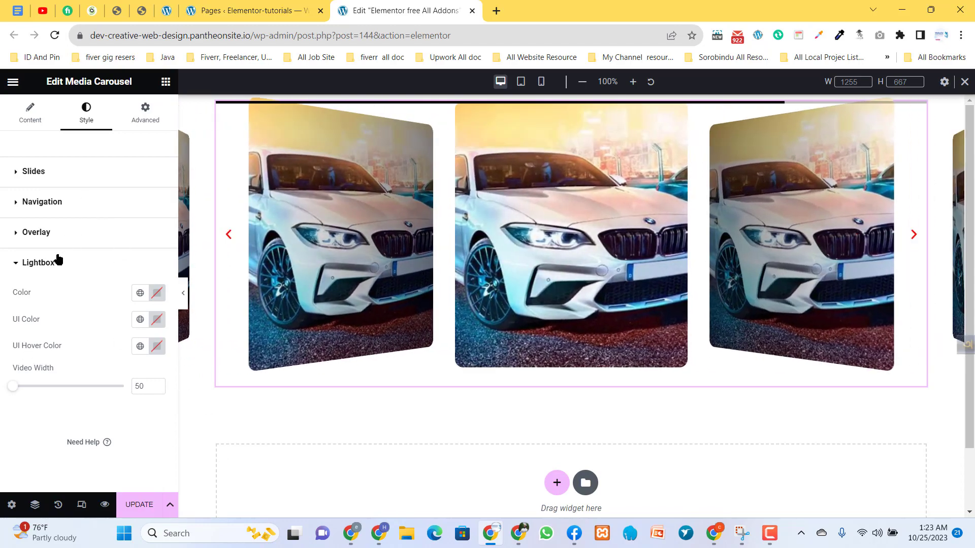
pyautogui.click(57, 262)
# Look over the carousel's Advanced settings, and update the page and open its preview
pyautogui.click(142, 108)
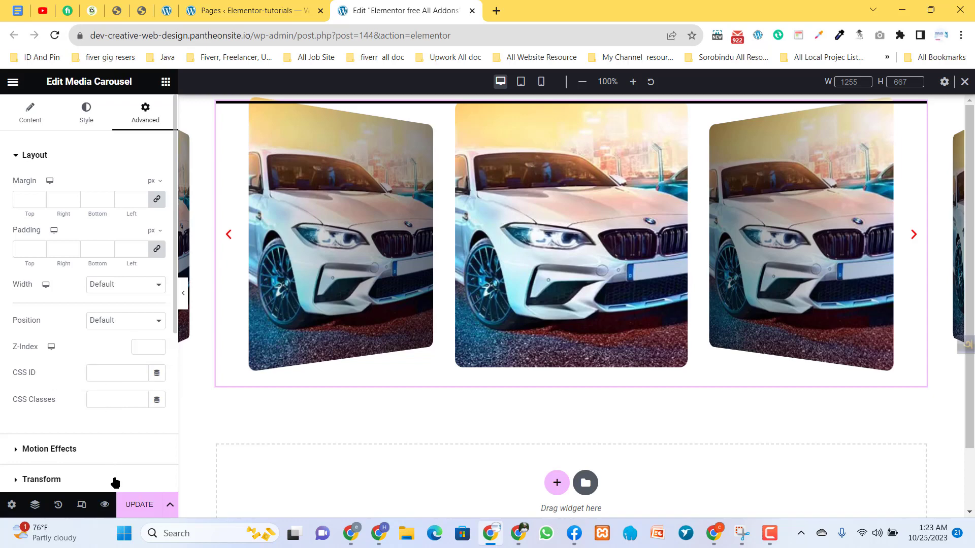
pyautogui.scroll(-5, 80, 307)
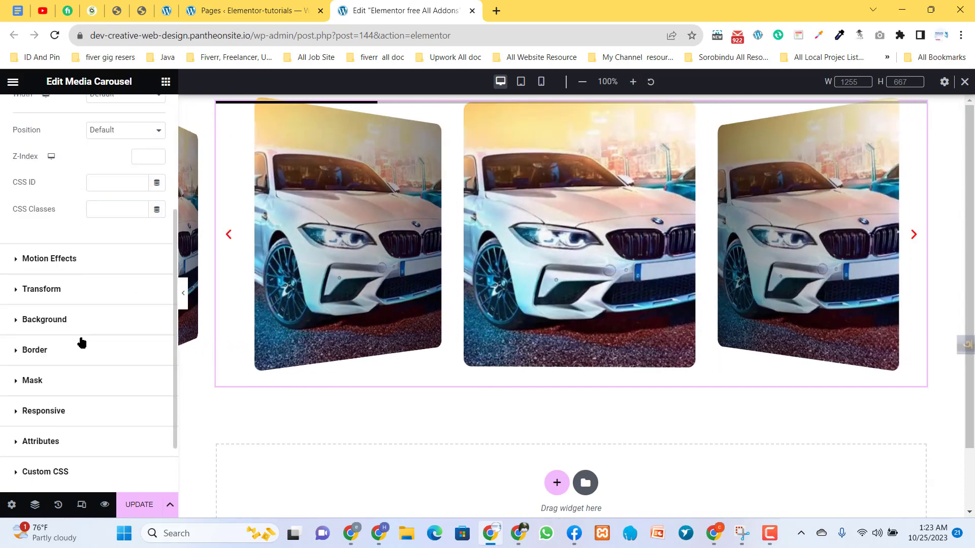
pyautogui.scroll(5, 76, 414)
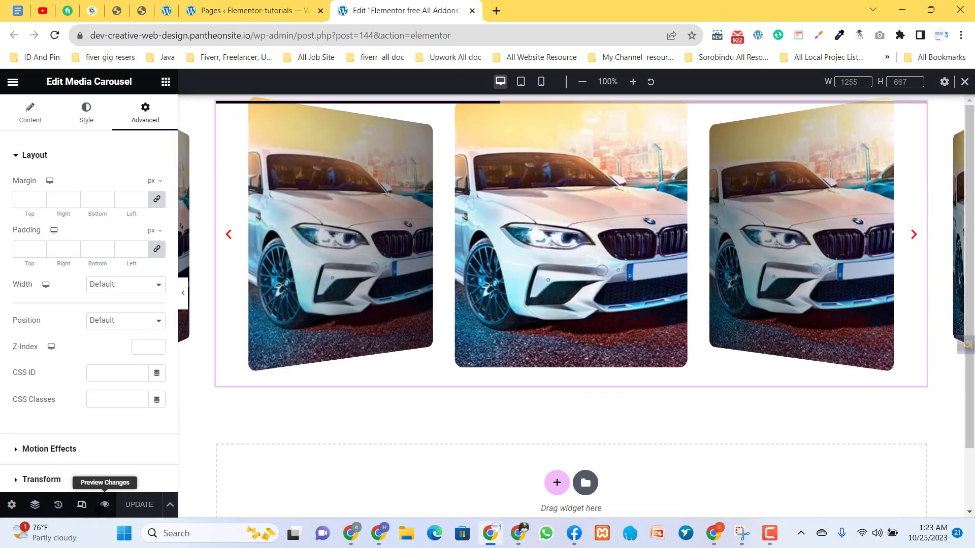
pyautogui.click(105, 504)
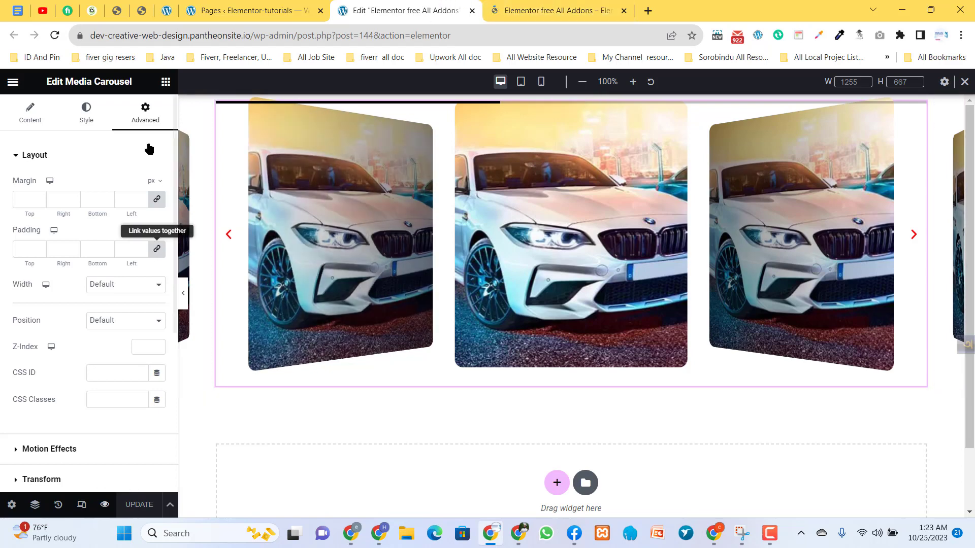
# Add a Call to Action widget to the page directly below the media carousel
pyautogui.click(556, 483)
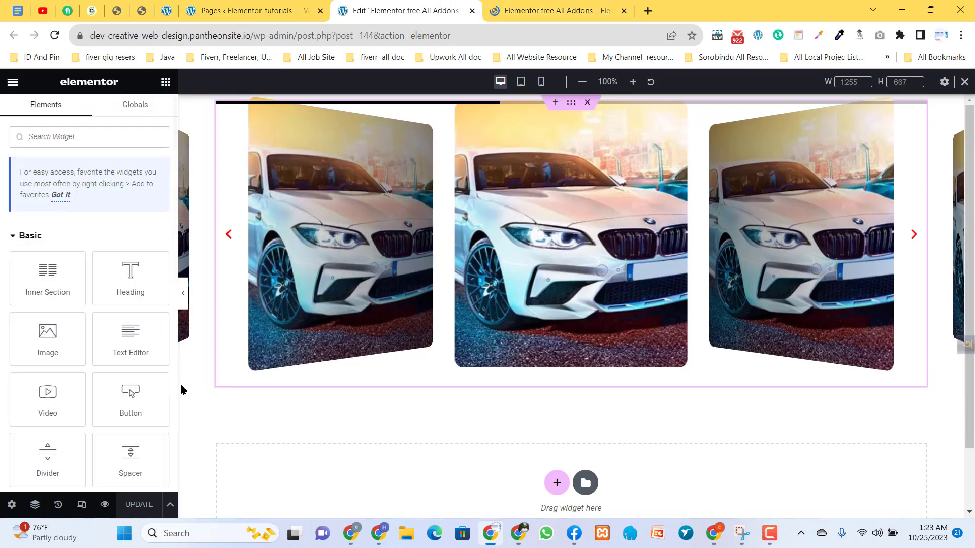
pyautogui.scroll(-3, 85, 404)
pyautogui.scroll(-5, 100, 391)
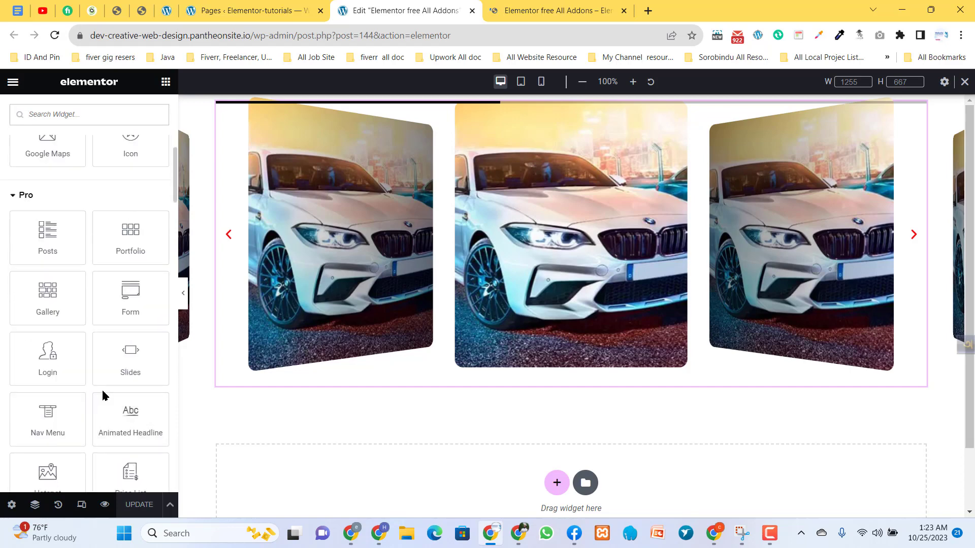
pyautogui.scroll(-1, 77, 416)
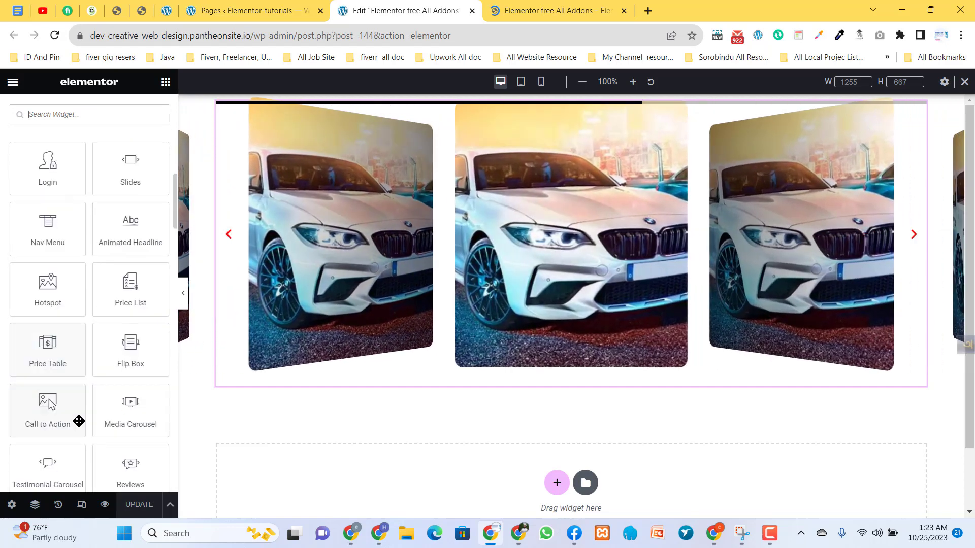
pyautogui.moveTo(43, 416); pyautogui.dragTo(372, 379)
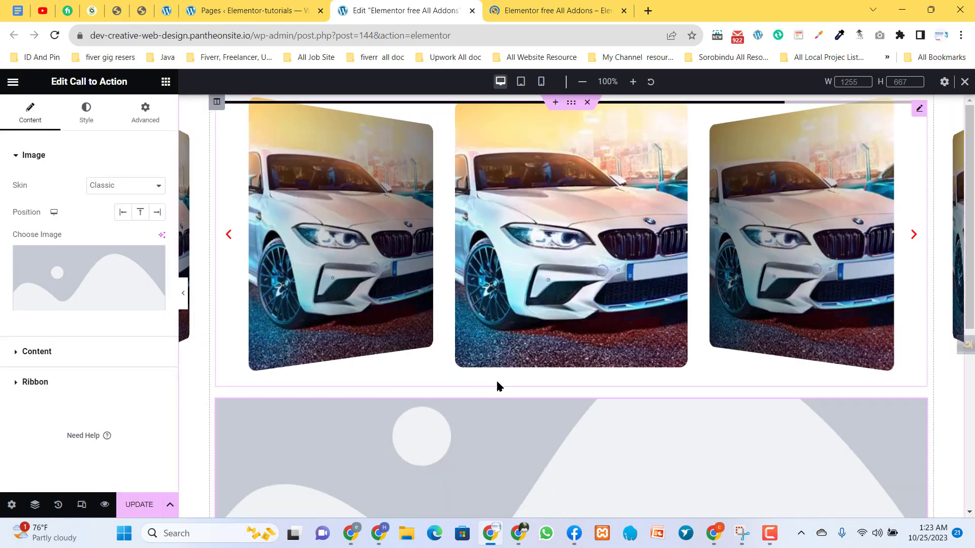
# Set the Call to Action image to the white BMW picture 5xmhITfw-1.png from the media library
pyautogui.scroll(-5, 501, 379)
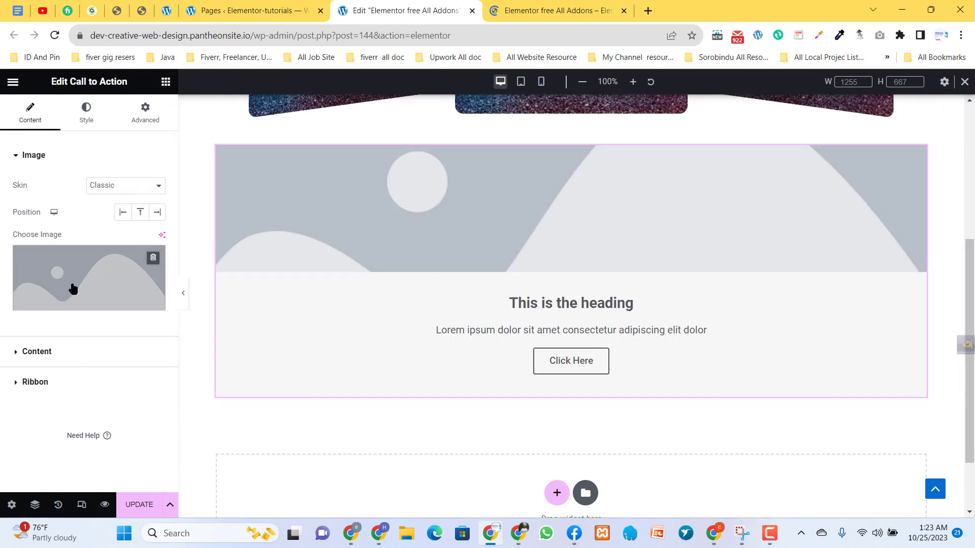
pyautogui.click(76, 304)
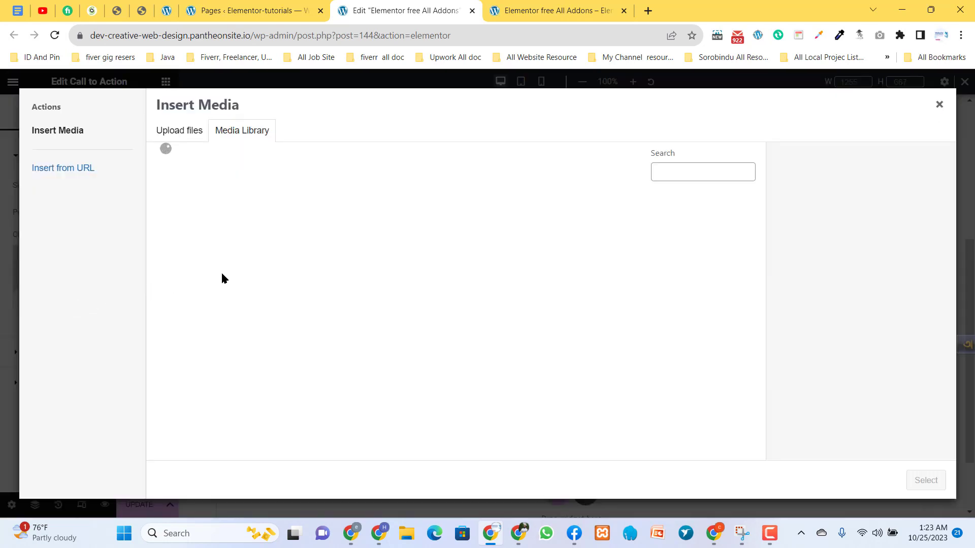
pyautogui.click(619, 252)
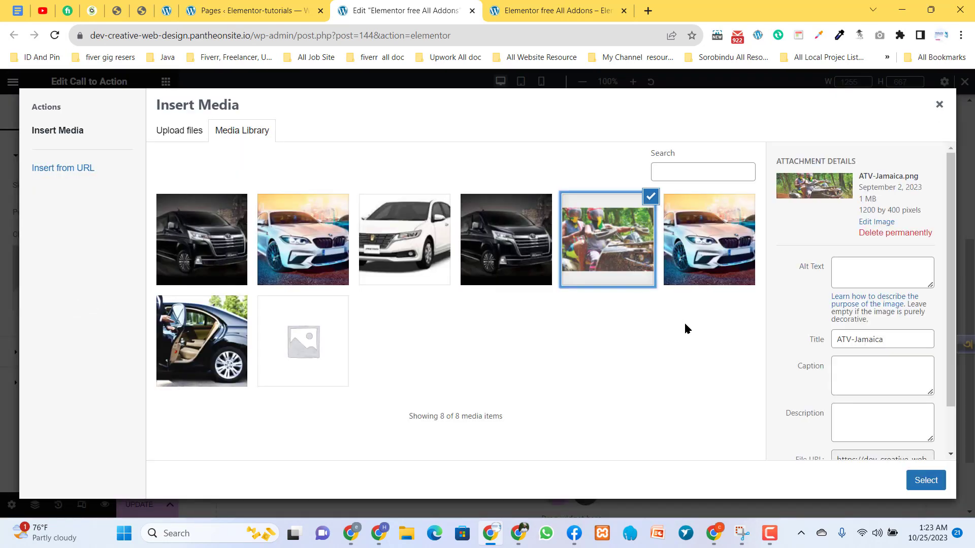
pyautogui.click(304, 252)
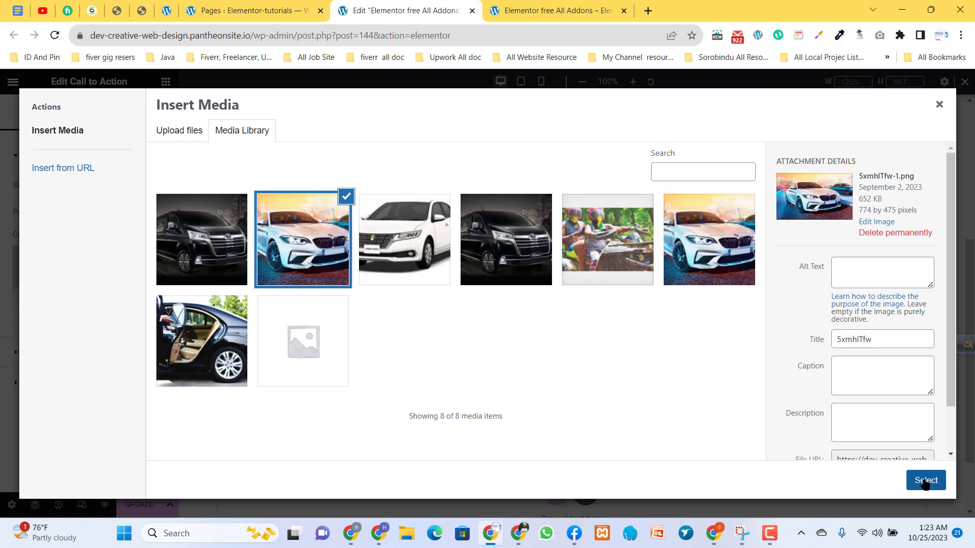
pyautogui.click(921, 482)
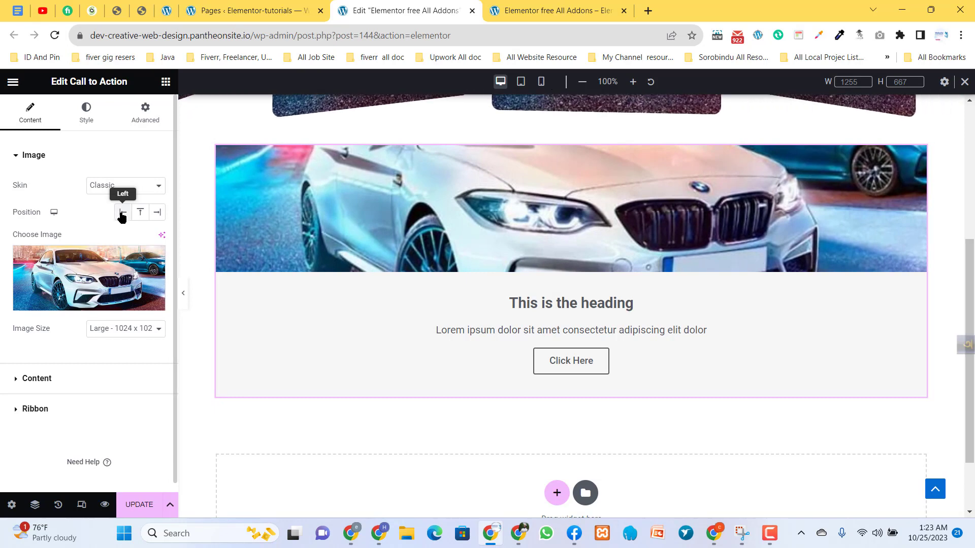
# Try the Left and Right image positions for the Call to Action, and set the position to Above
pyautogui.click(122, 216)
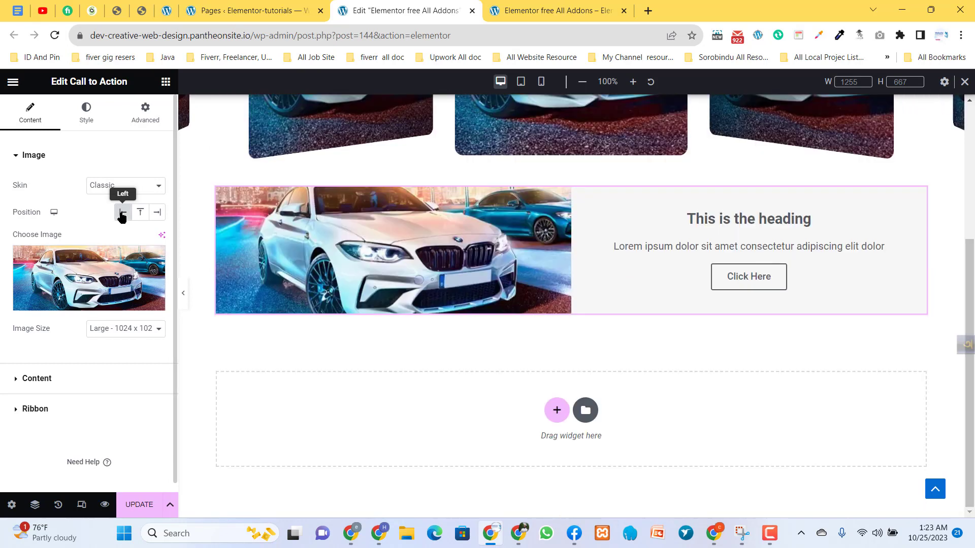
pyautogui.click(155, 215)
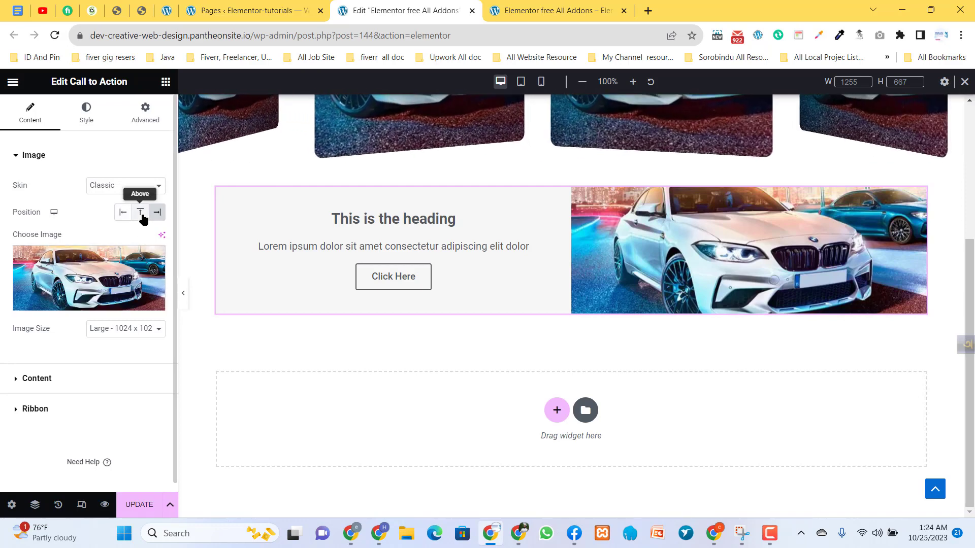
pyautogui.click(141, 214)
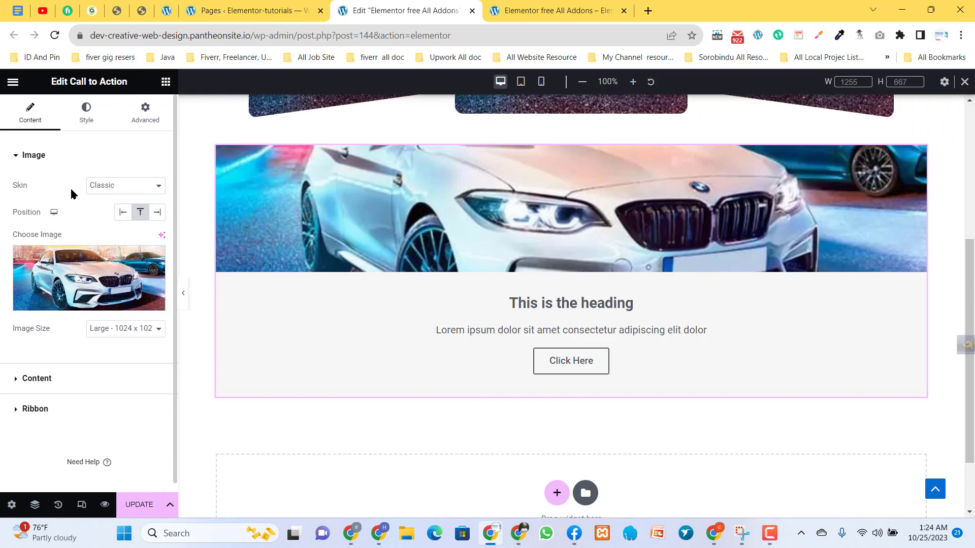
# Try the Cover skin on the Call to Action twice, returning to the Classic skin each time
pyautogui.click(108, 190)
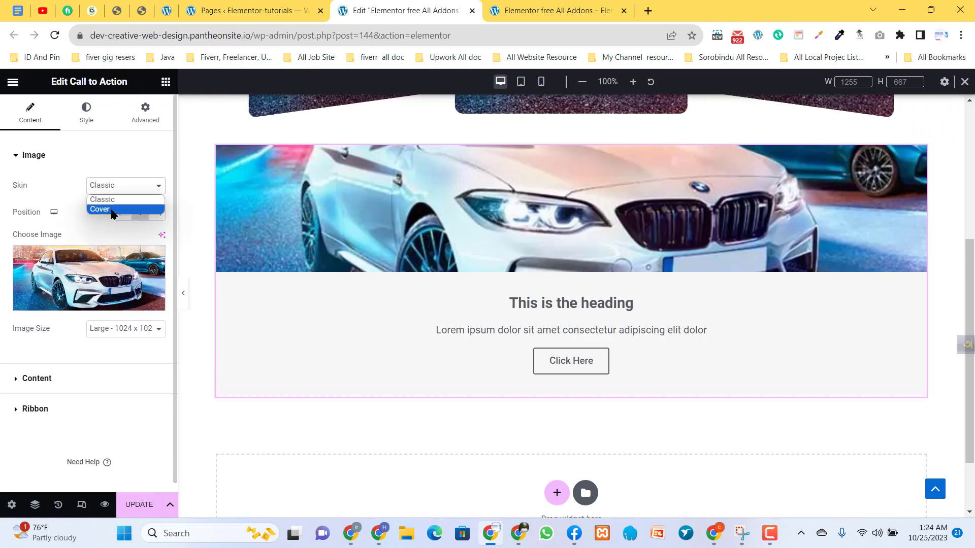
pyautogui.click(111, 209)
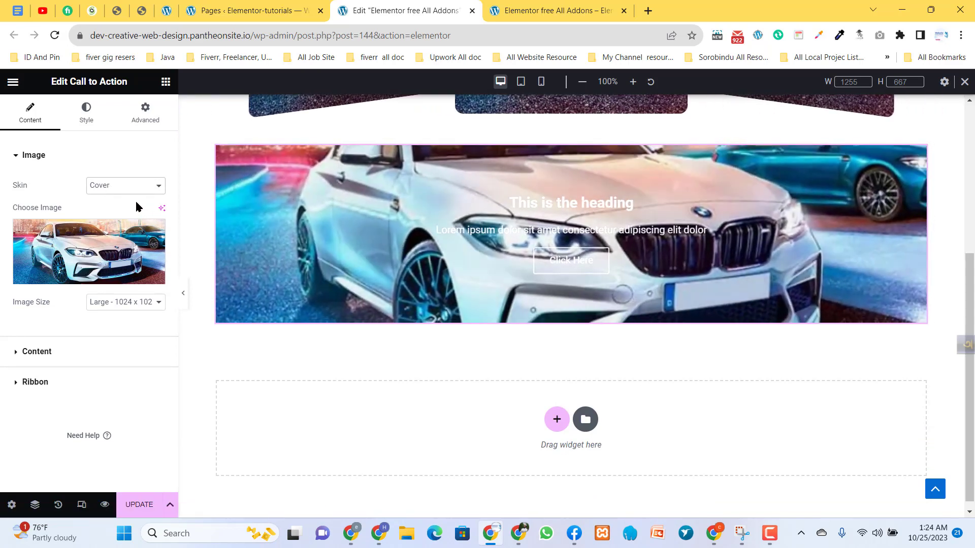
pyautogui.click(122, 189)
pyautogui.click(121, 200)
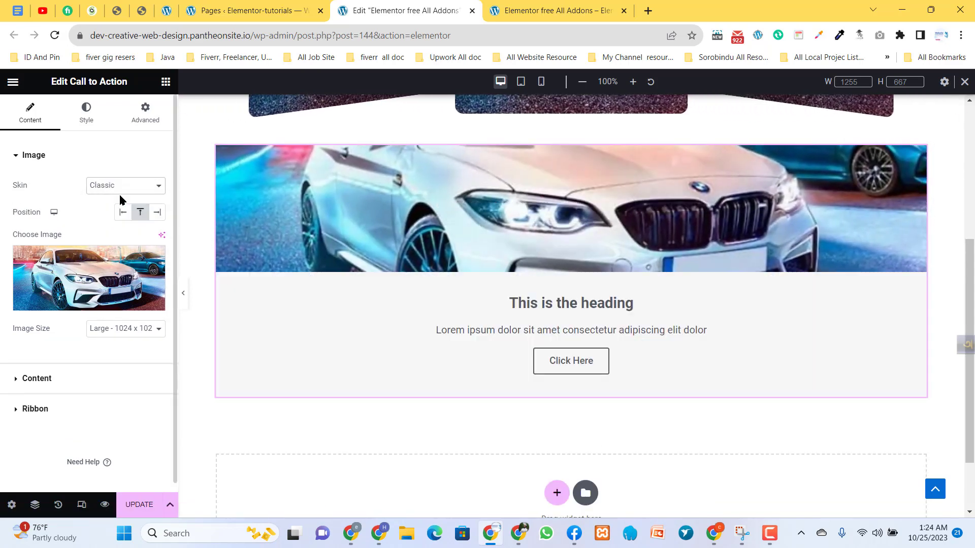
pyautogui.click(121, 185)
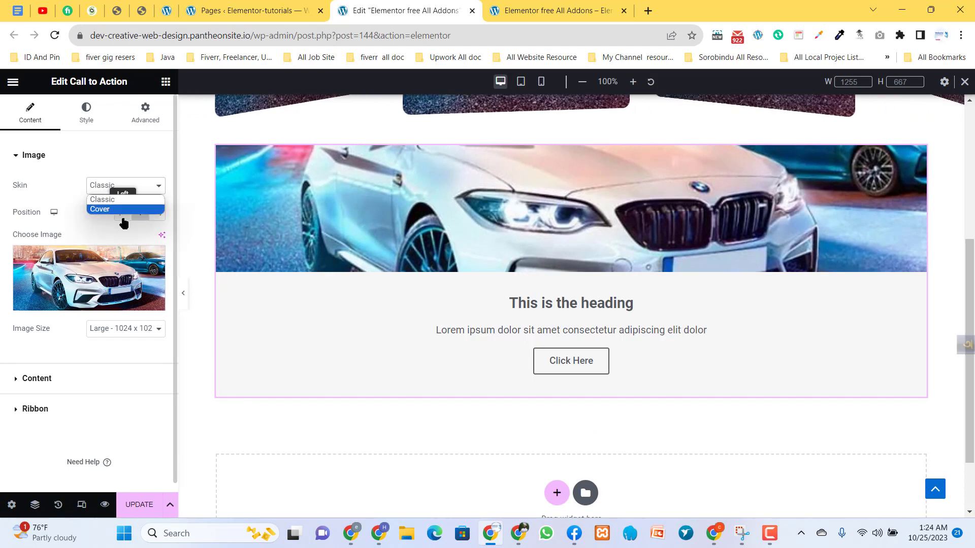
pyautogui.click(117, 207)
pyautogui.click(115, 193)
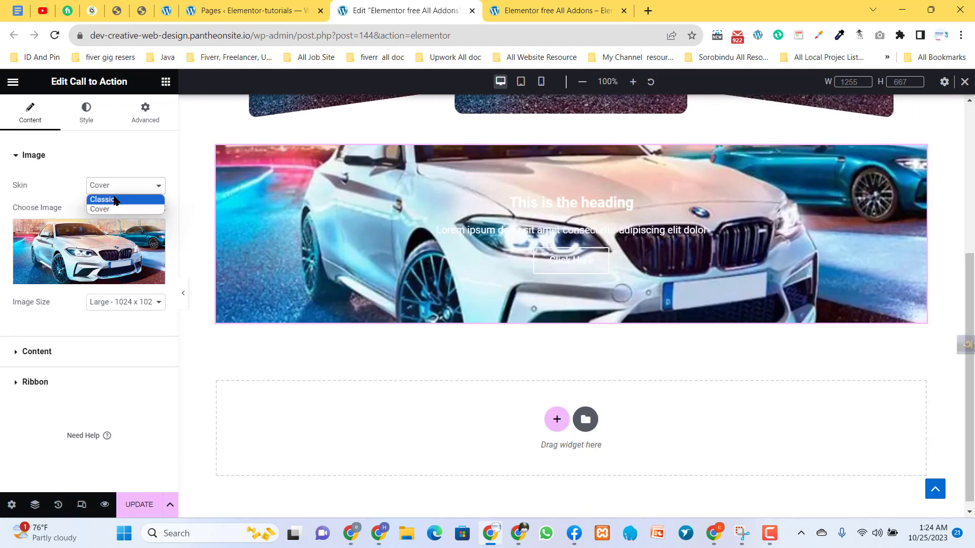
pyautogui.click(115, 200)
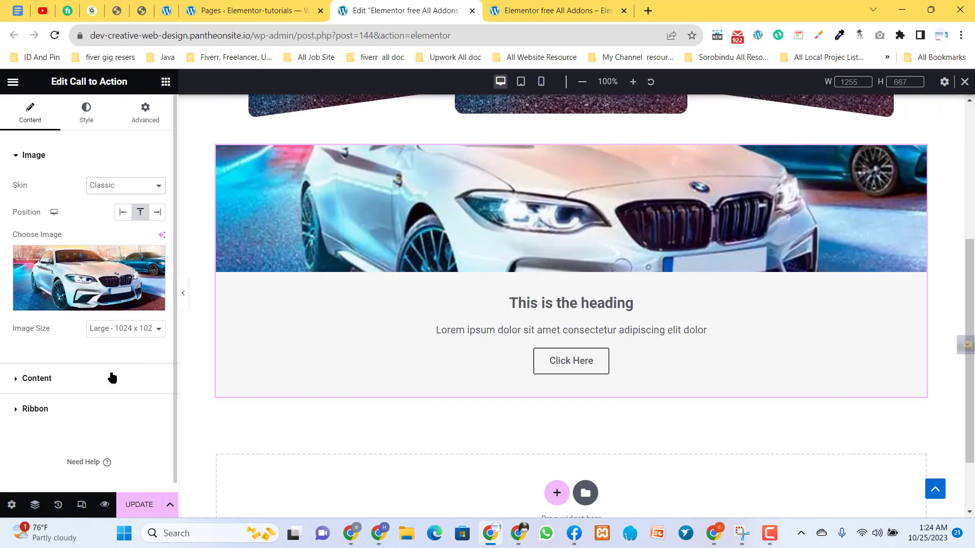
# View the available image sizes and look over the Call to Action's title, description, button and link settings
pyautogui.click(98, 335)
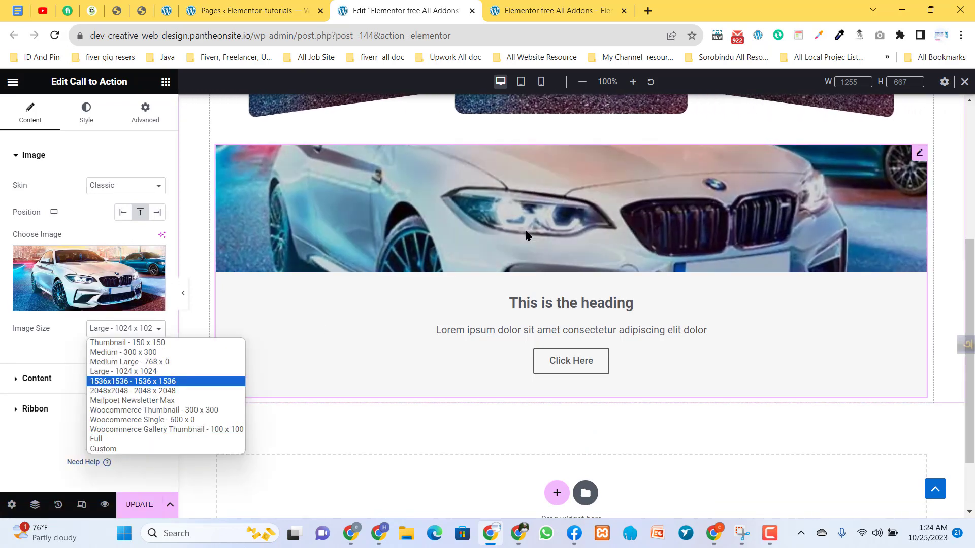
pyautogui.click(62, 355)
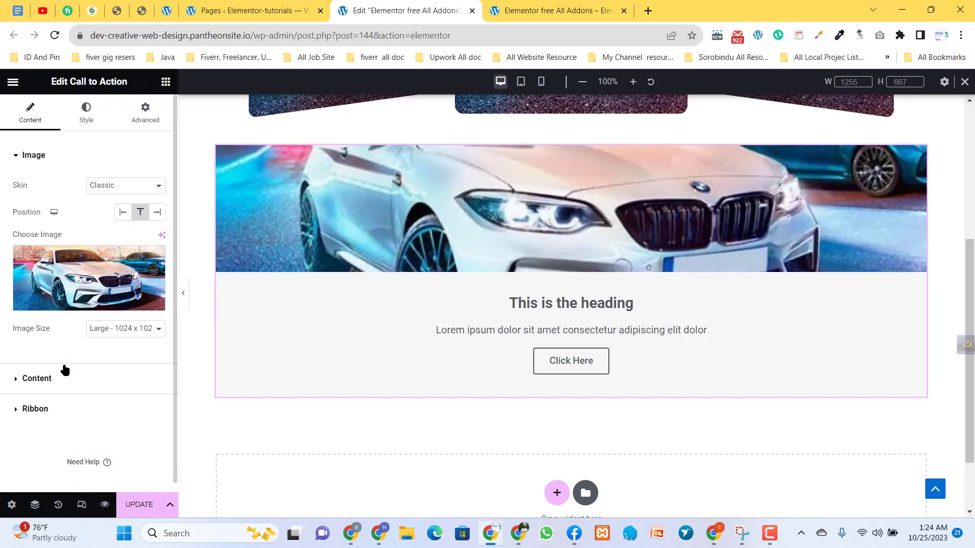
pyautogui.click(34, 380)
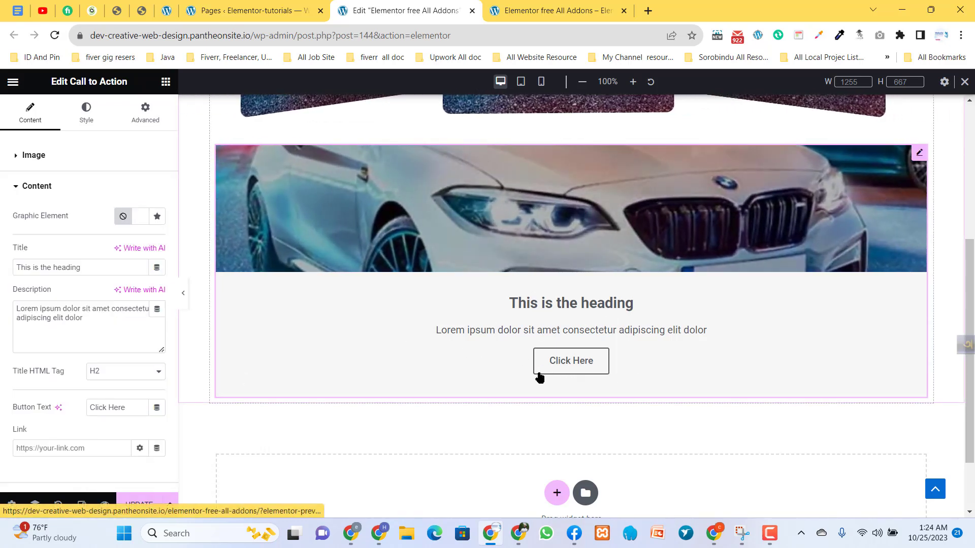
pyautogui.scroll(-2, 91, 352)
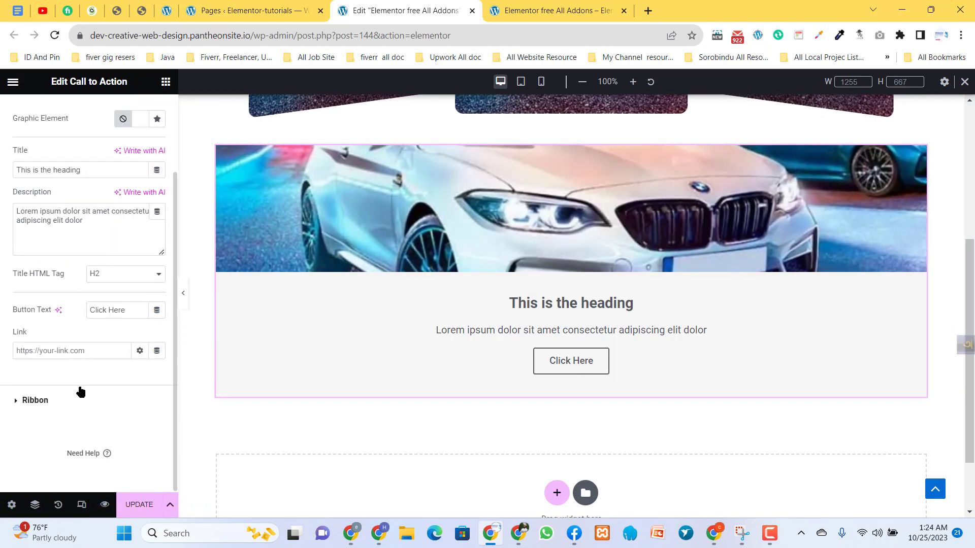
pyautogui.scroll(2, 81, 391)
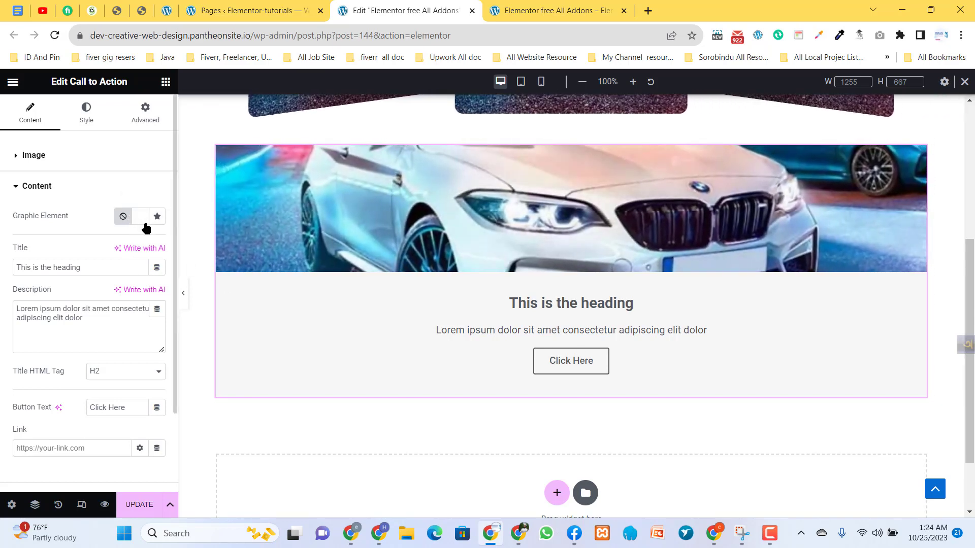
# Try an image and the star icon as the Call to Action's graphic element, and clear the selection
pyautogui.click(145, 218)
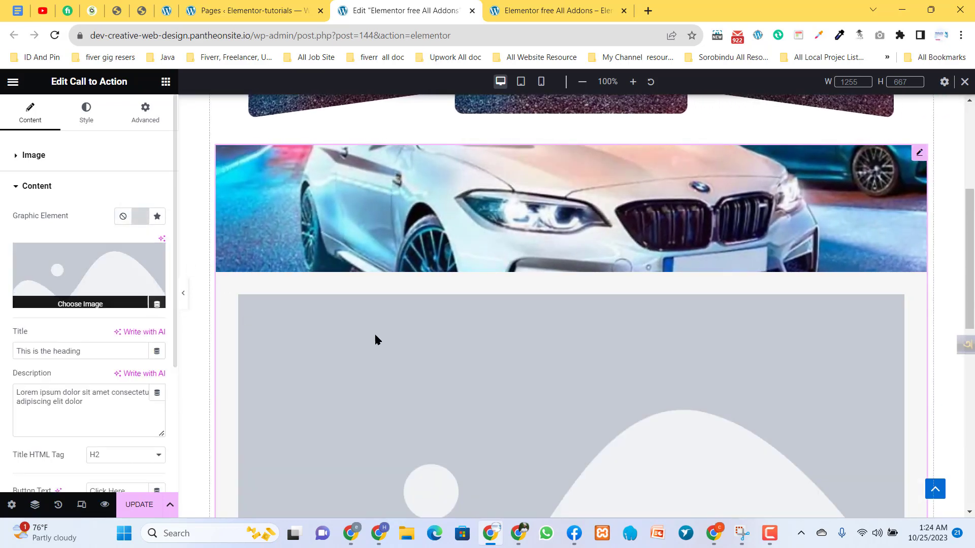
pyautogui.scroll(-1, 246, 315)
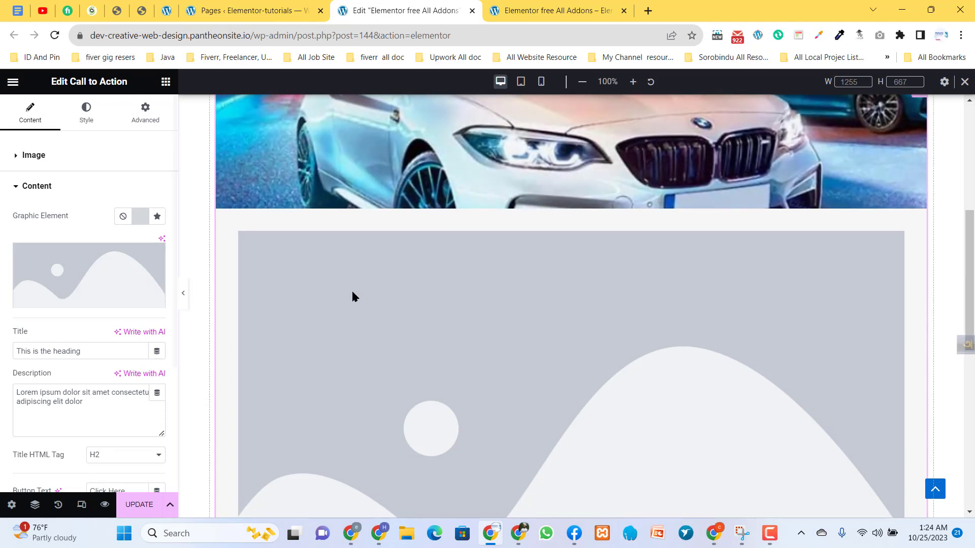
pyautogui.scroll(-3, 352, 296)
pyautogui.click(158, 217)
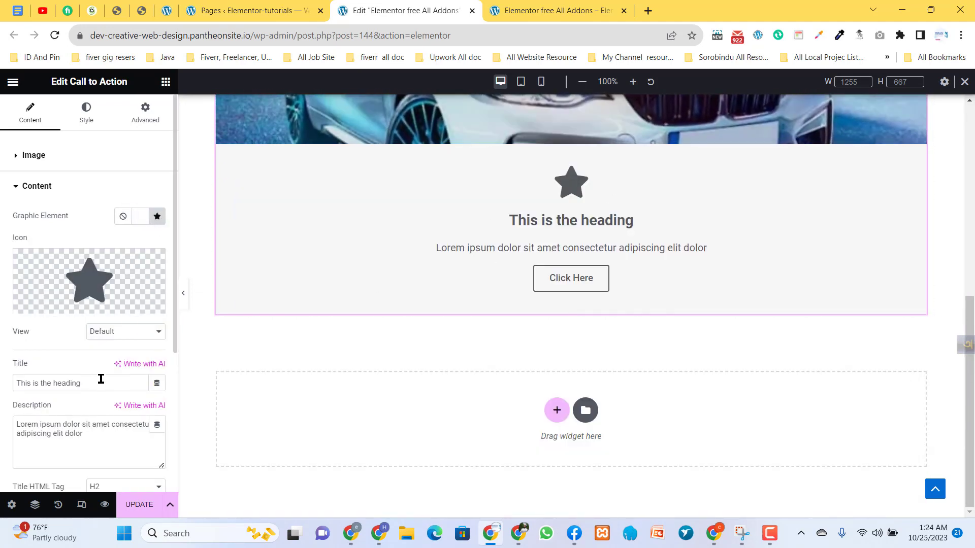
pyautogui.click(161, 225)
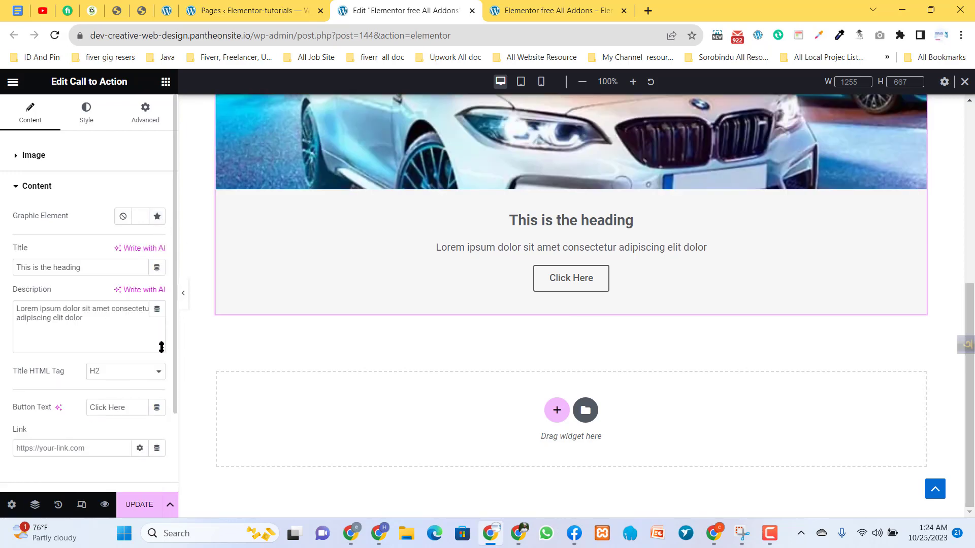
# Give the Call to Action a ribbon with the title "text"
pyautogui.scroll(-2, 84, 369)
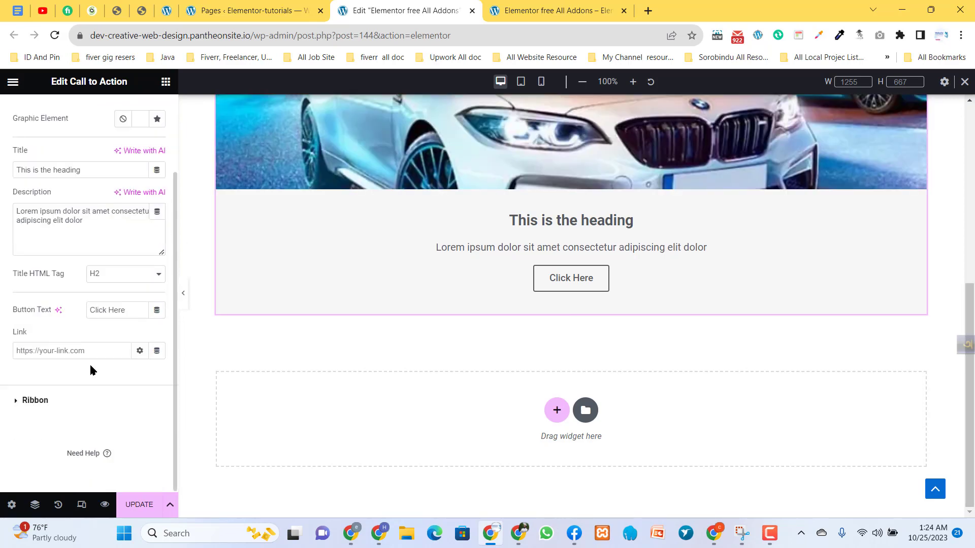
pyautogui.scroll(5, 521, 355)
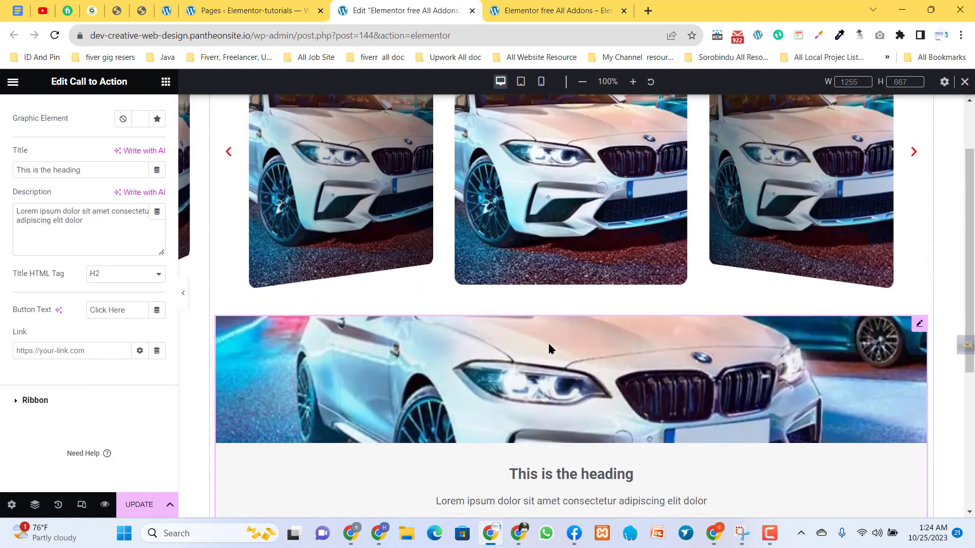
pyautogui.scroll(-3, 457, 358)
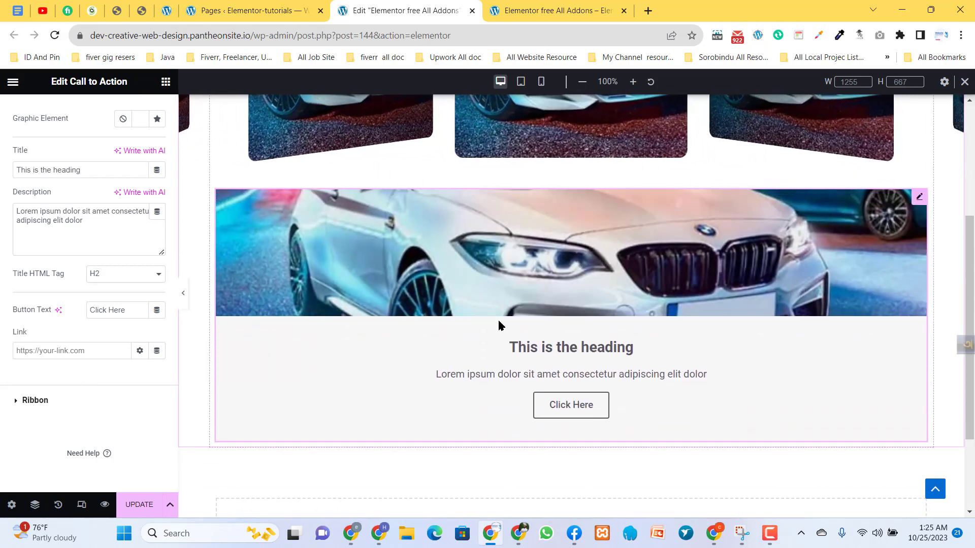
pyautogui.click(34, 401)
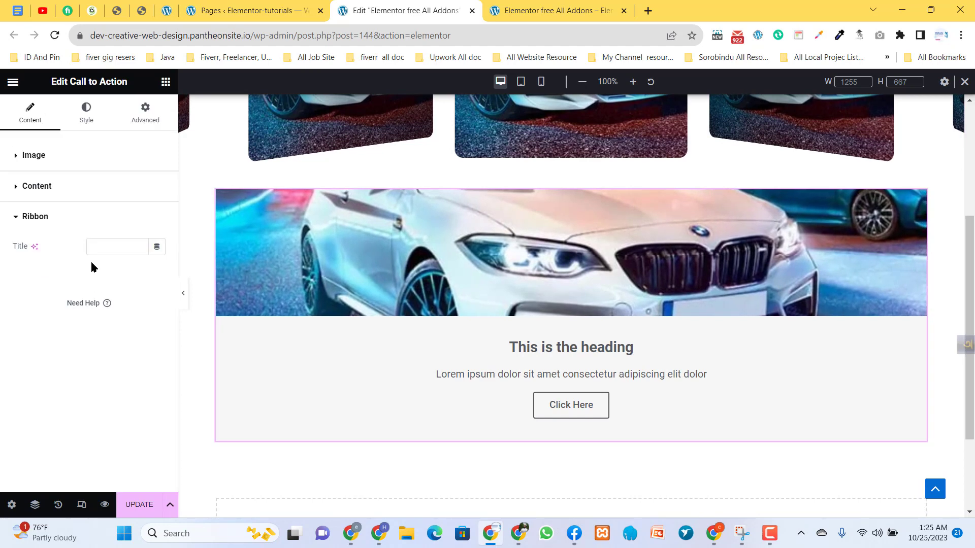
pyautogui.write('text')
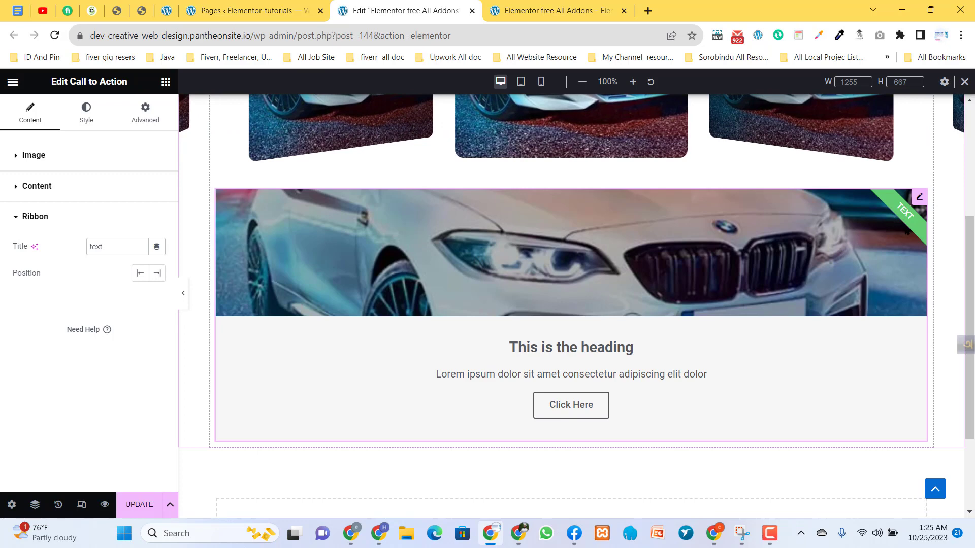
# Look over the Call to Action's Box style settings and reopen its title and description content settings
pyautogui.click(89, 114)
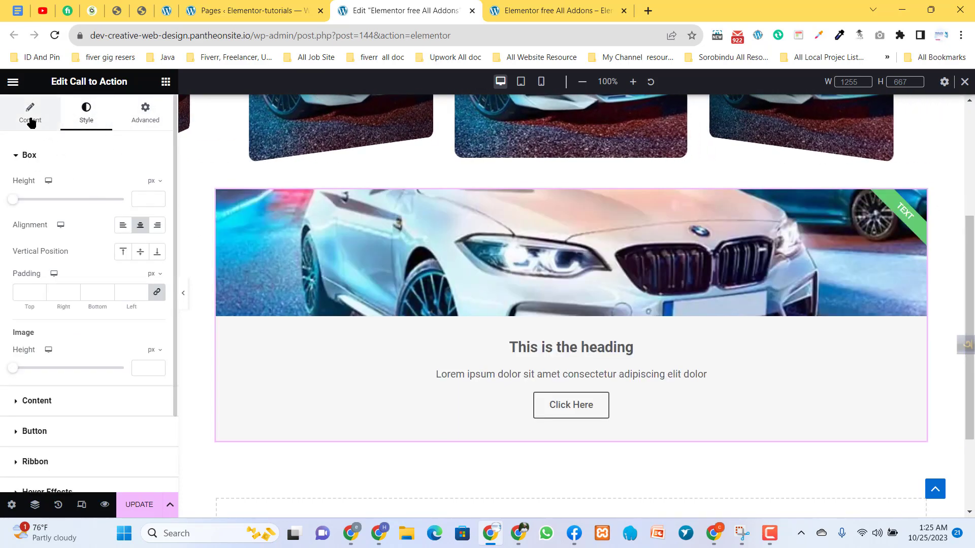
pyautogui.click(31, 120)
pyautogui.scroll(1, 522, 354)
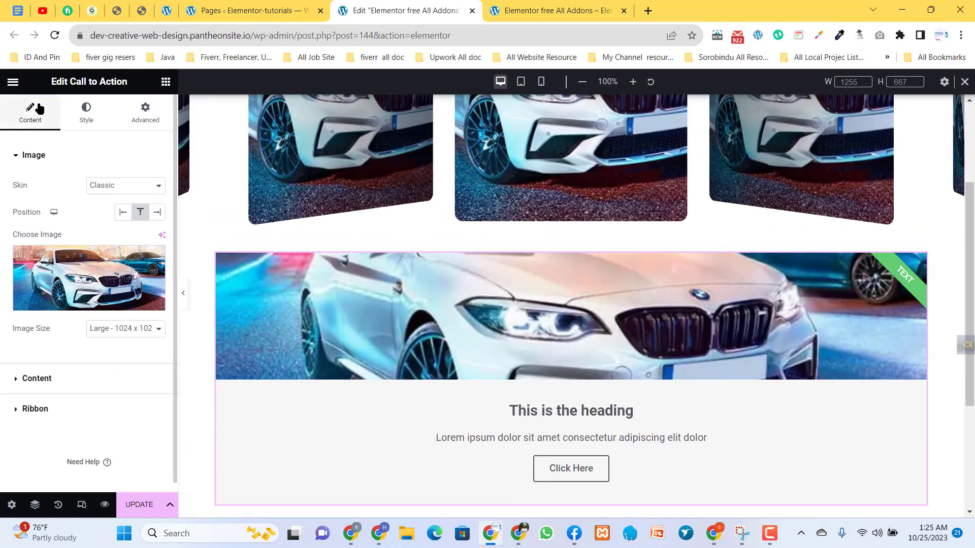
pyautogui.click(40, 377)
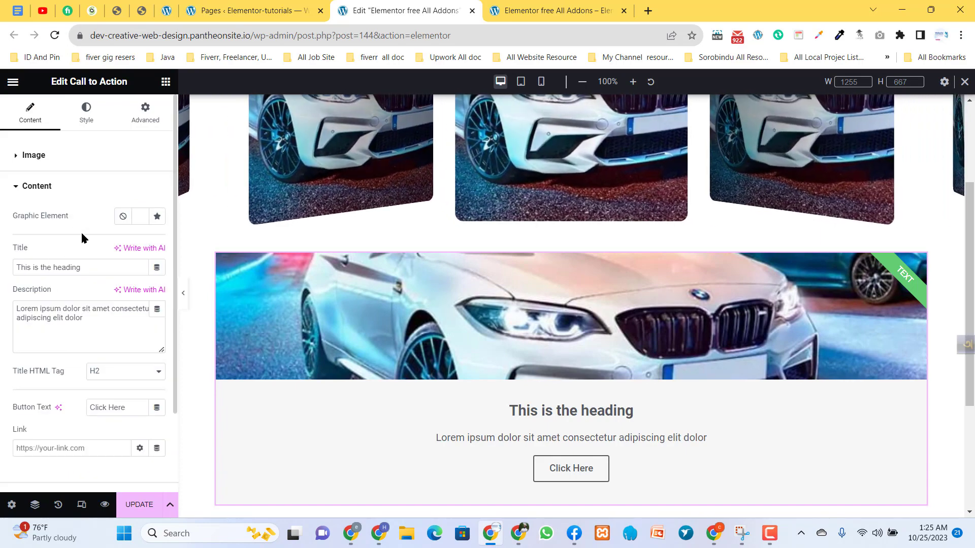
# Look over the Call to Action's title, description, button text and link settings, and its ribbon title and position settings
pyautogui.moveTo(87, 267); pyautogui.dragTo(1, 265)
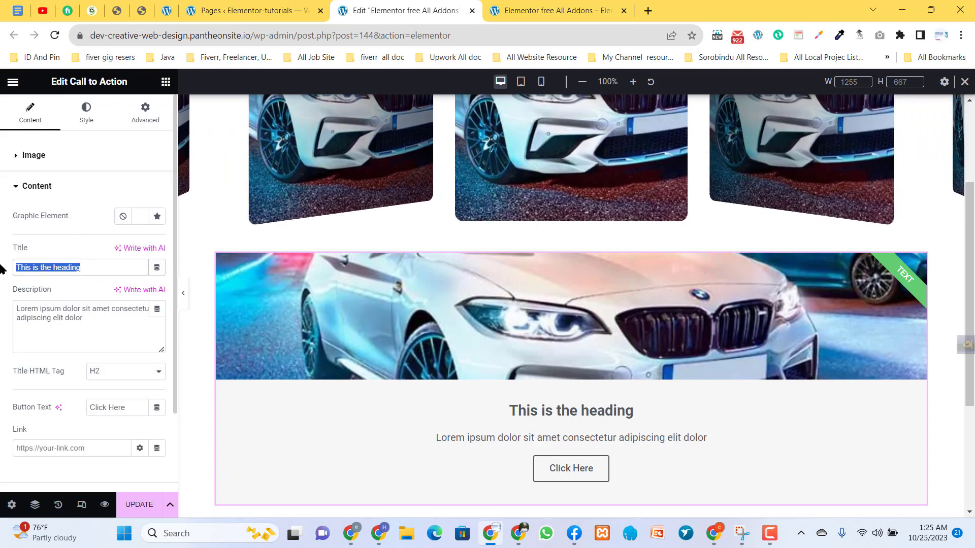
pyautogui.moveTo(102, 318); pyautogui.dragTo(15, 307)
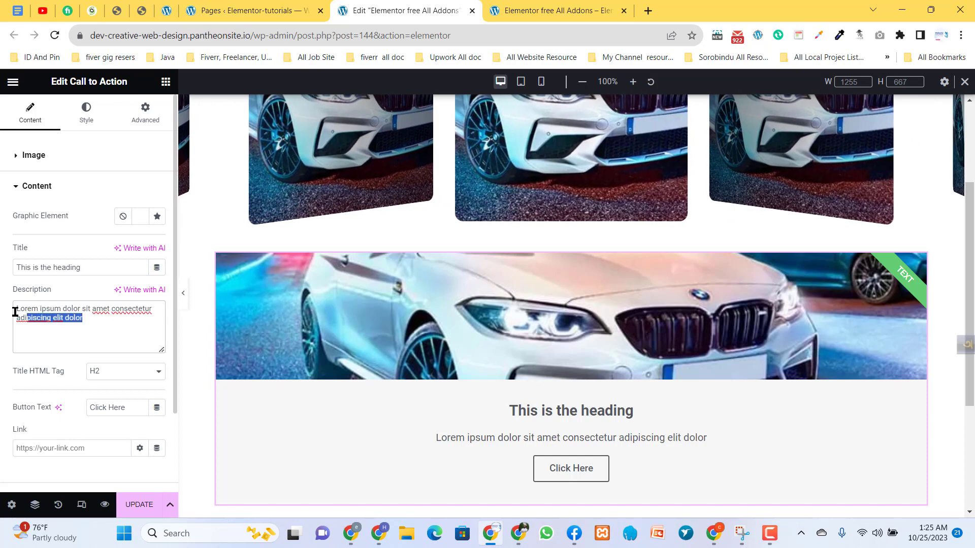
pyautogui.scroll(-1, 51, 351)
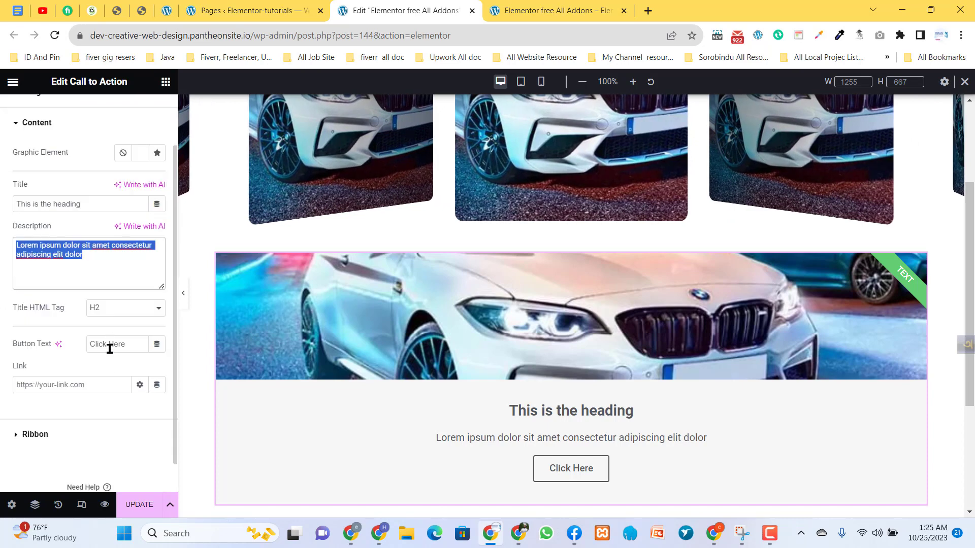
pyautogui.moveTo(135, 344); pyautogui.dragTo(83, 345)
pyautogui.click(87, 352)
pyautogui.click(90, 382)
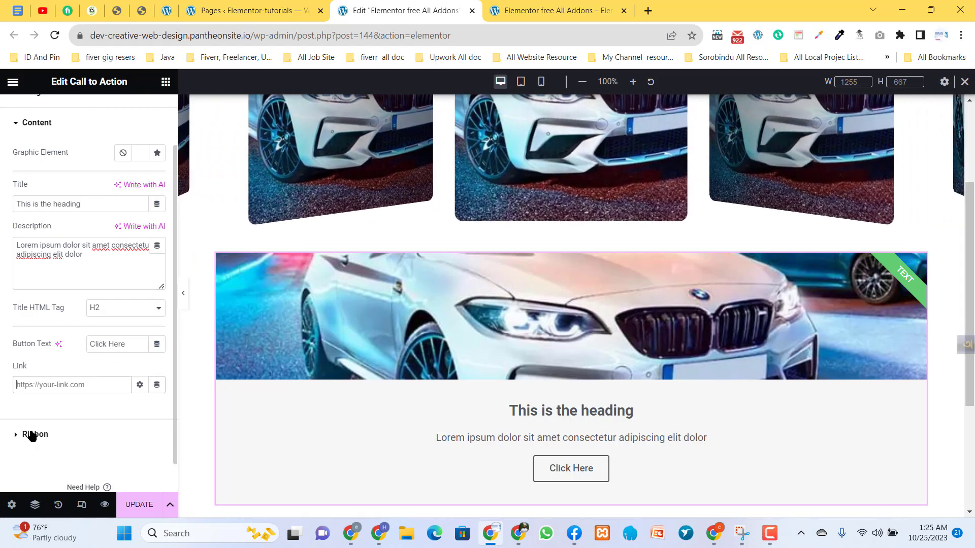
pyautogui.click(32, 435)
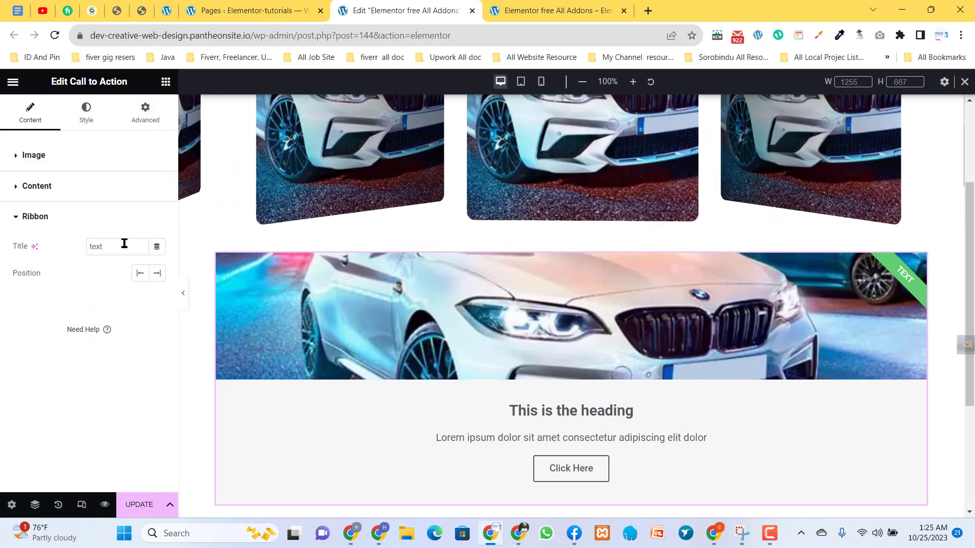
pyautogui.click(124, 251)
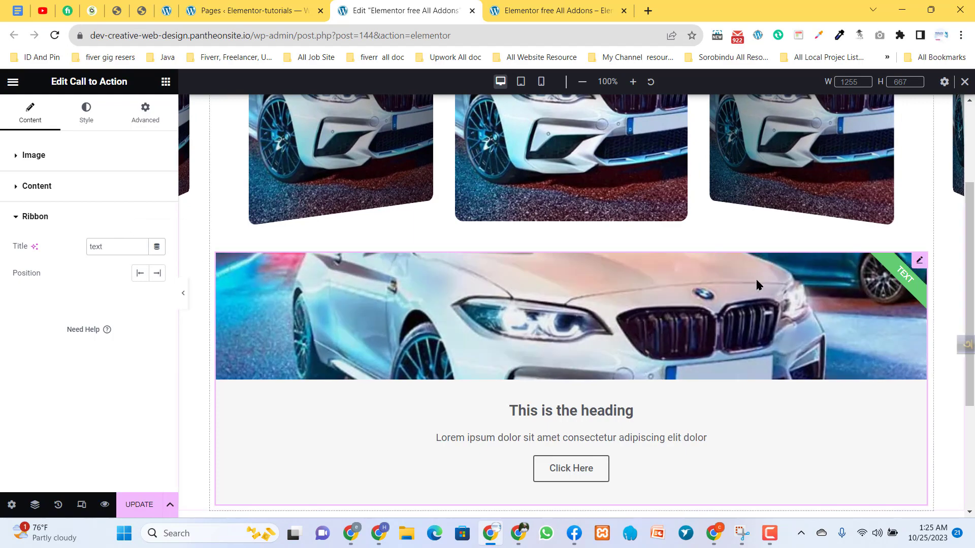
# Set the background color of the Call to Action's ribbon to white (#FFFFFF)
pyautogui.click(94, 116)
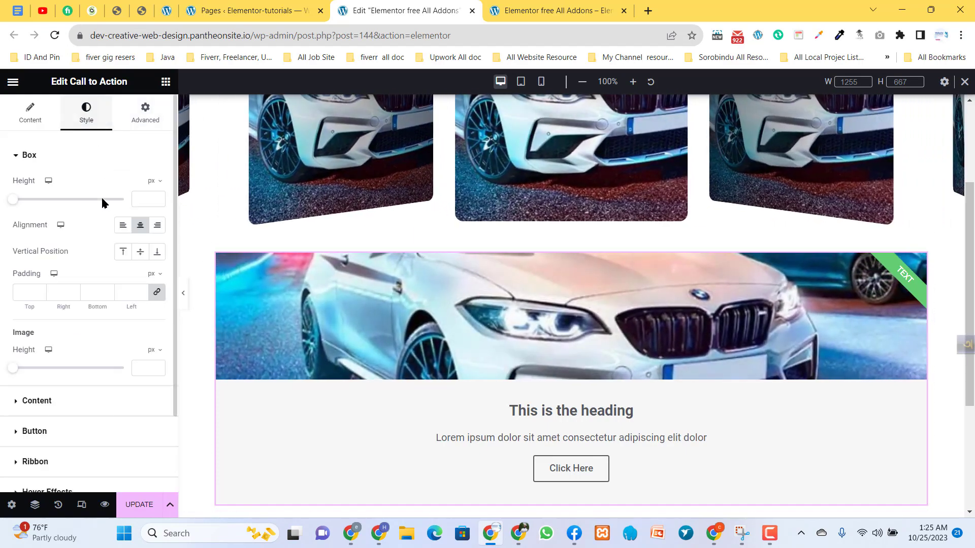
pyautogui.scroll(-2, 139, 365)
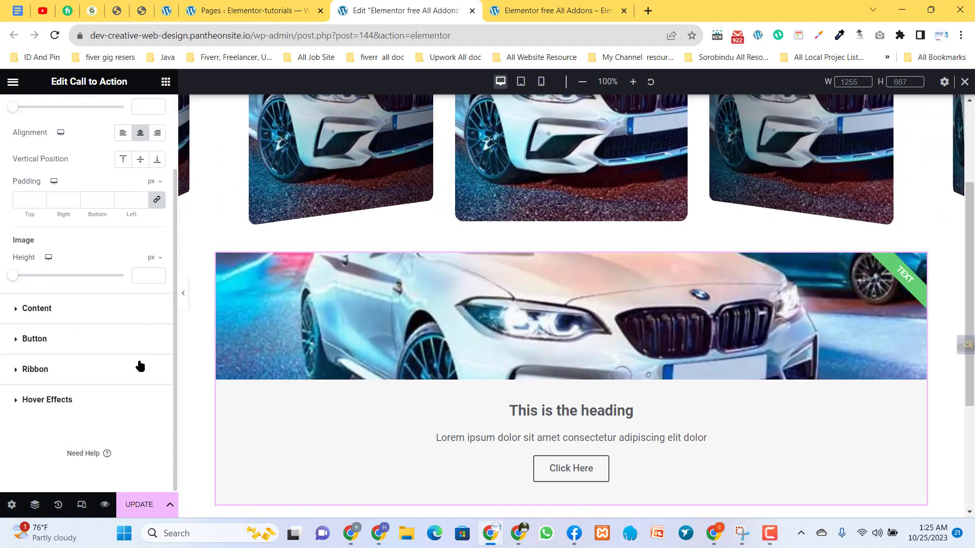
pyautogui.click(44, 372)
pyautogui.click(158, 278)
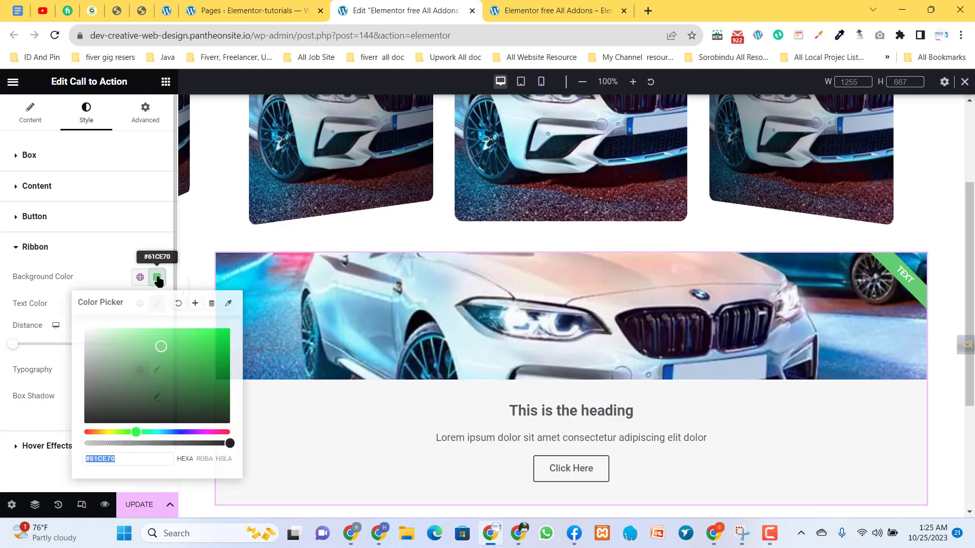
pyautogui.moveTo(148, 366); pyautogui.dragTo(34, 330)
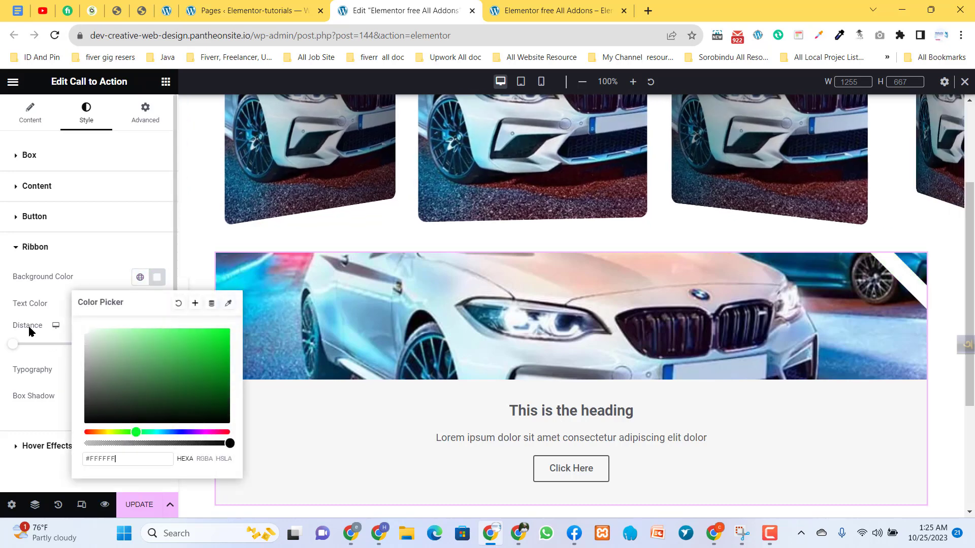
pyautogui.click(90, 261)
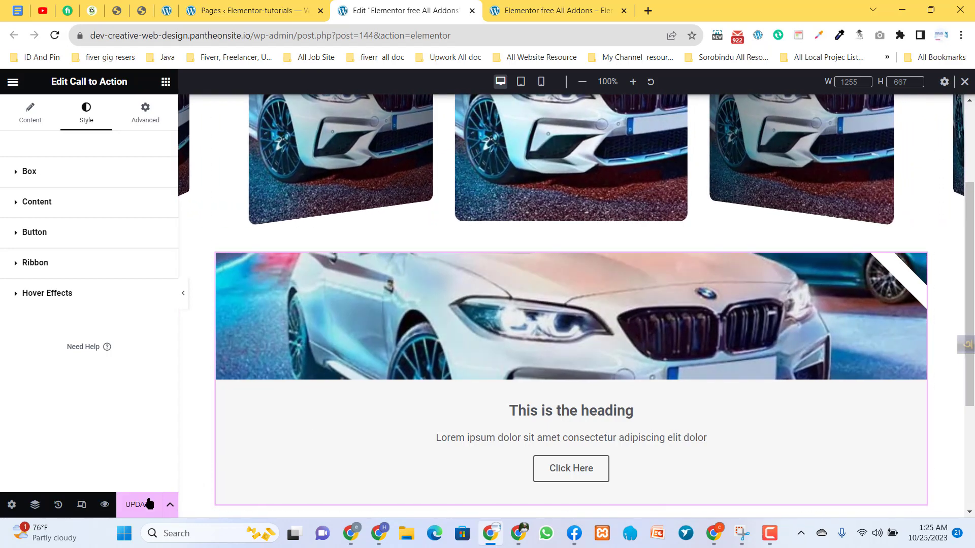
# Update the page with the Call to Action changes and reload its preview
pyautogui.click(140, 505)
pyautogui.scroll(-4, 496, 424)
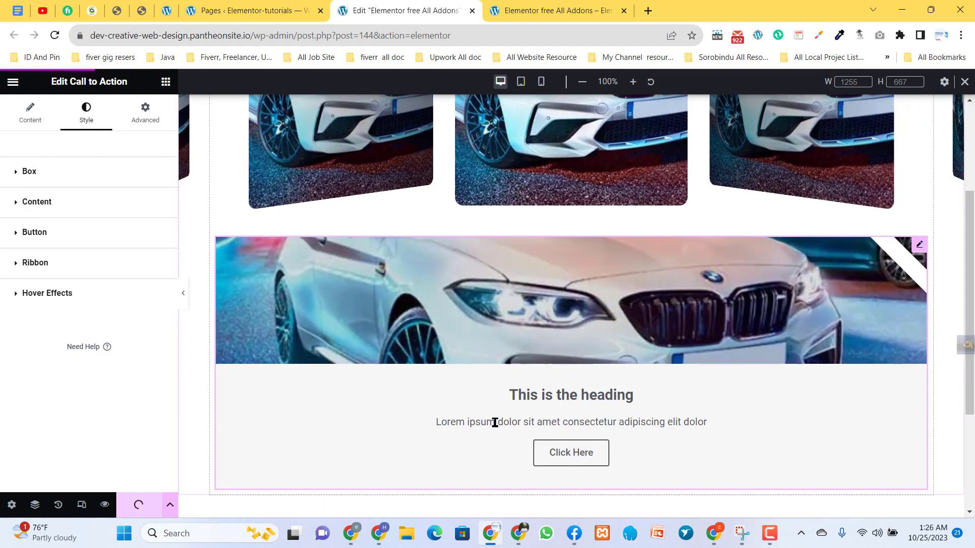
pyautogui.click(550, 7)
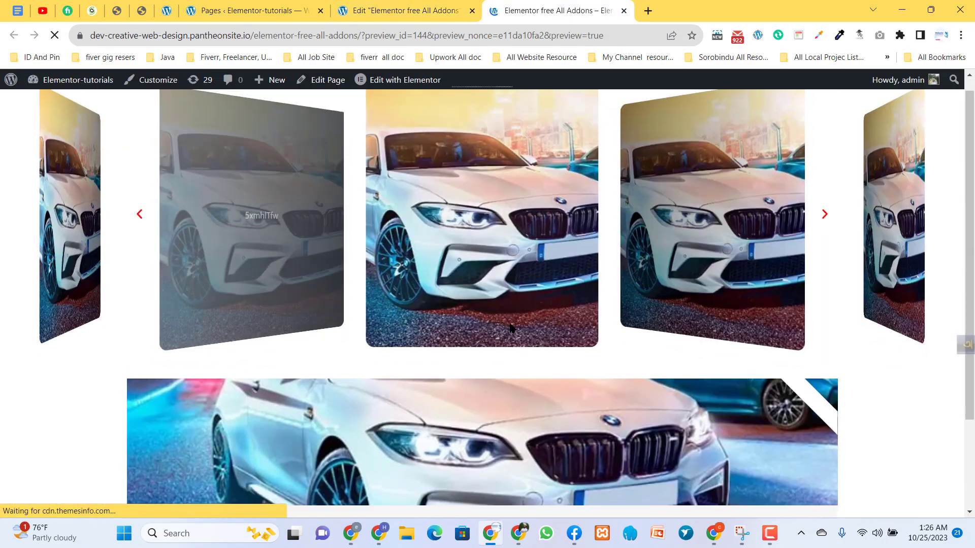
# Examine the Media Carousel and Call to Action in the page preview and compare them with the editor
pyautogui.scroll(-2, 746, 338)
pyautogui.scroll(2, 746, 338)
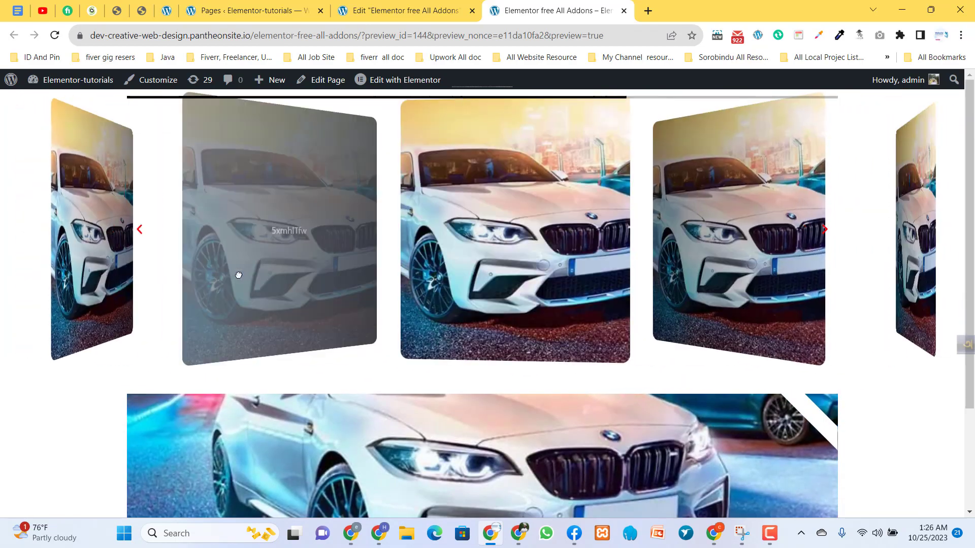
pyautogui.scroll(-1, 539, 321)
pyautogui.scroll(-2, 539, 321)
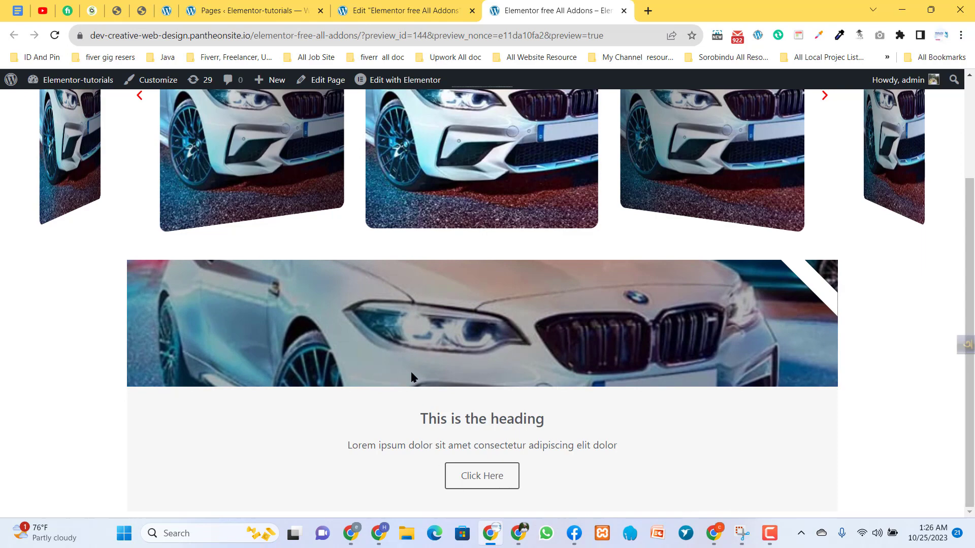
pyautogui.click(288, 12)
pyautogui.click(406, 11)
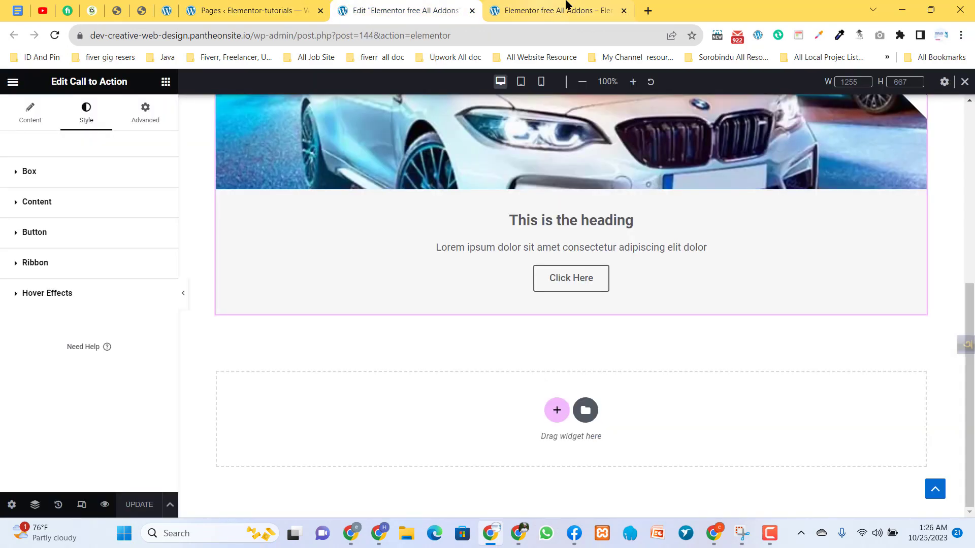
pyautogui.click(567, 4)
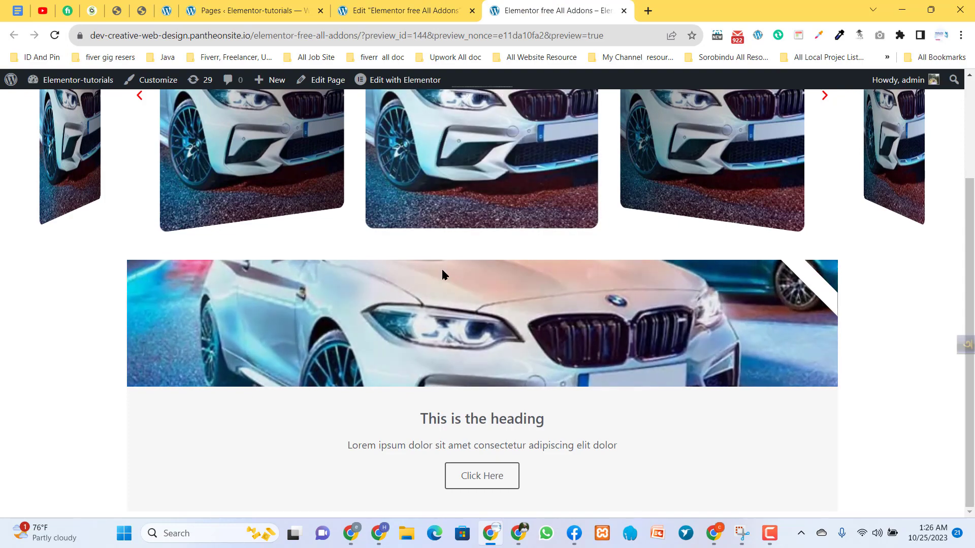
pyautogui.scroll(3, 441, 269)
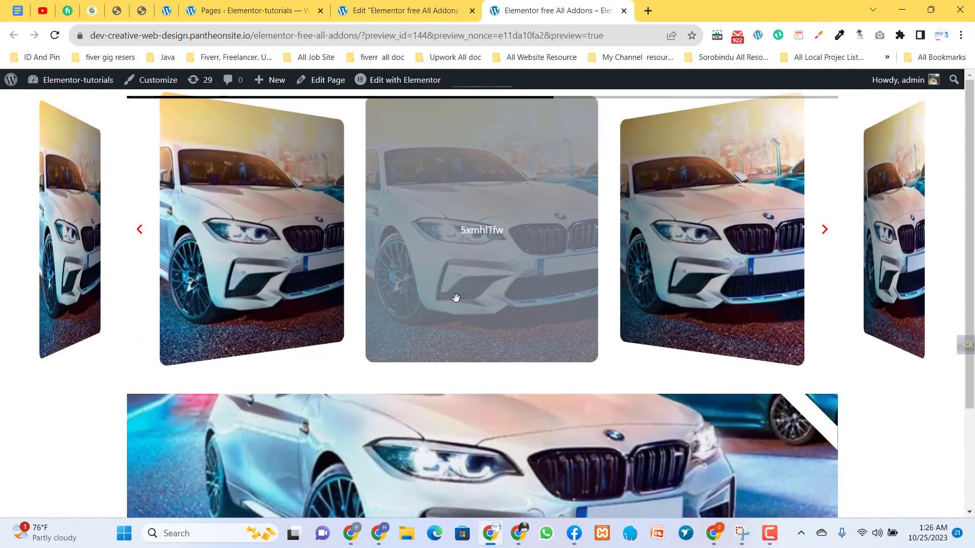